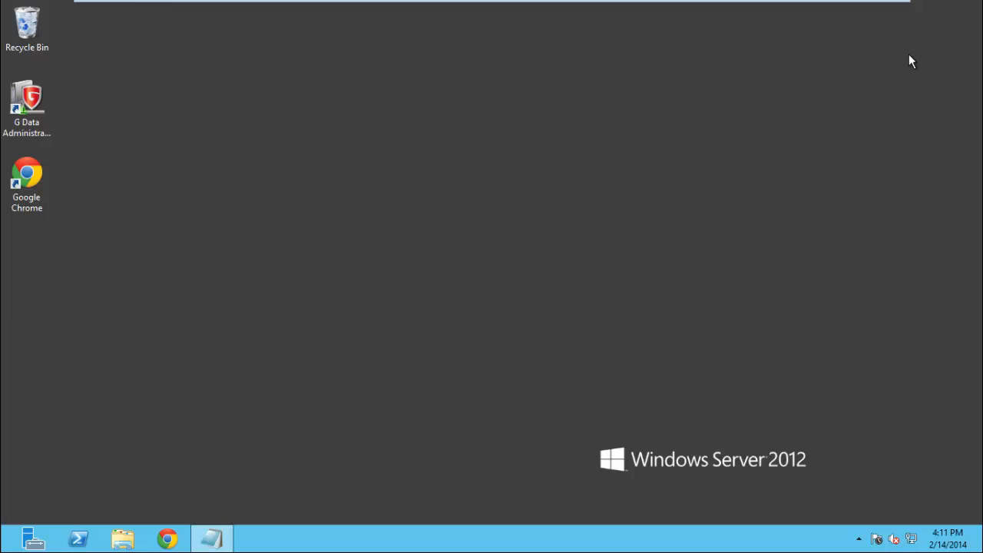
# Launch G Data Administrator and log in to SERVER2012VM with the account password
pyautogui.doubleClick(34, 98)
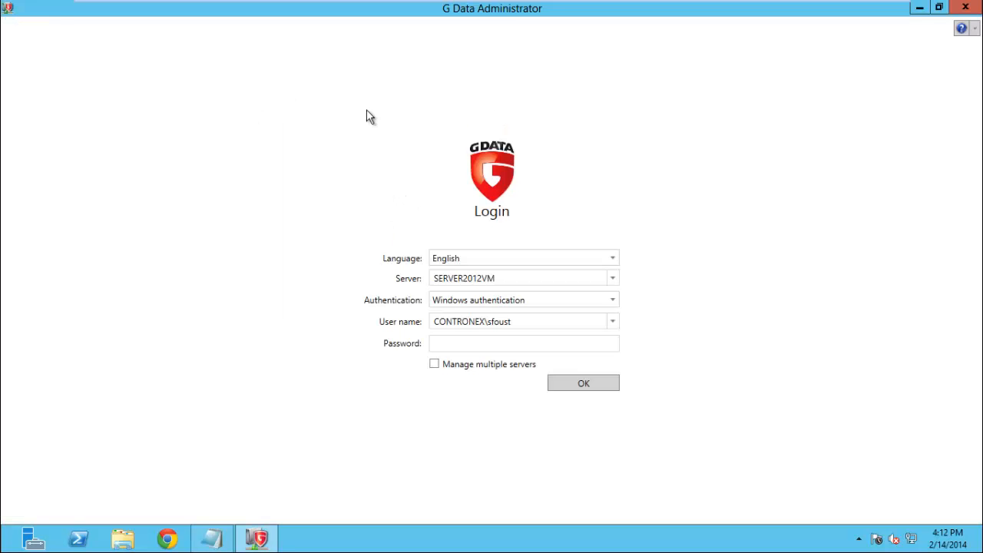
pyautogui.click(458, 344)
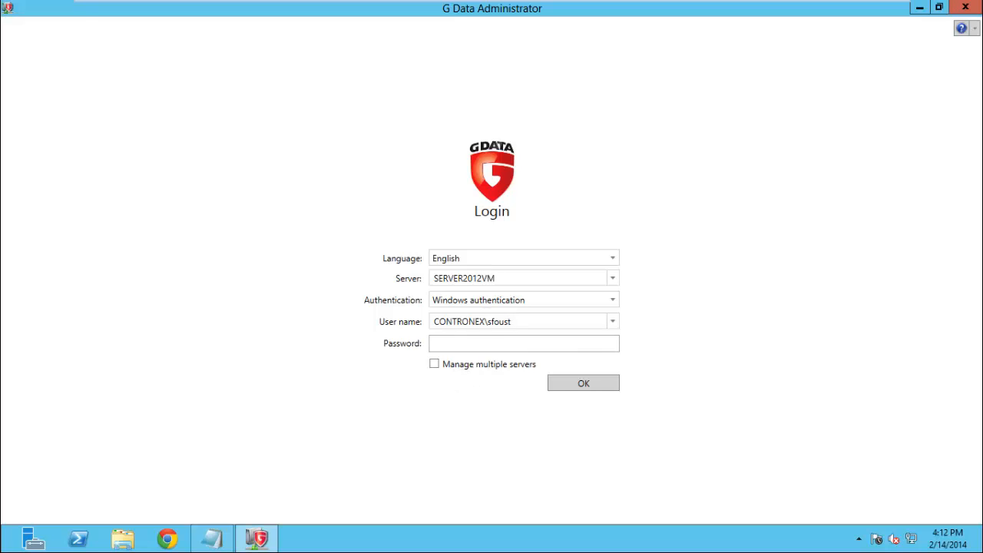
pyautogui.write('*************')
pyautogui.press('Return')
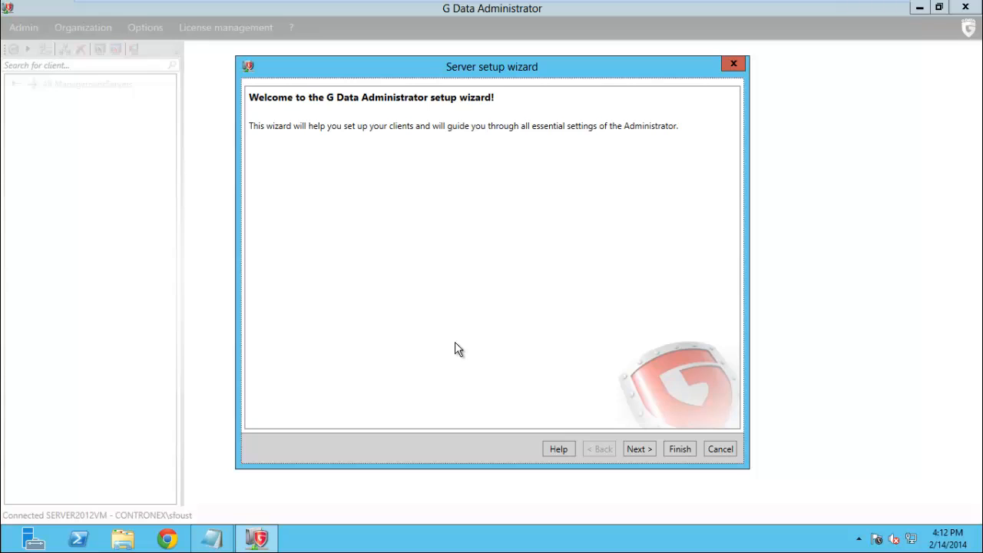
# Select WIN7VIRTUAL in the computer list and enable it as a G Data client
pyautogui.click(639, 450)
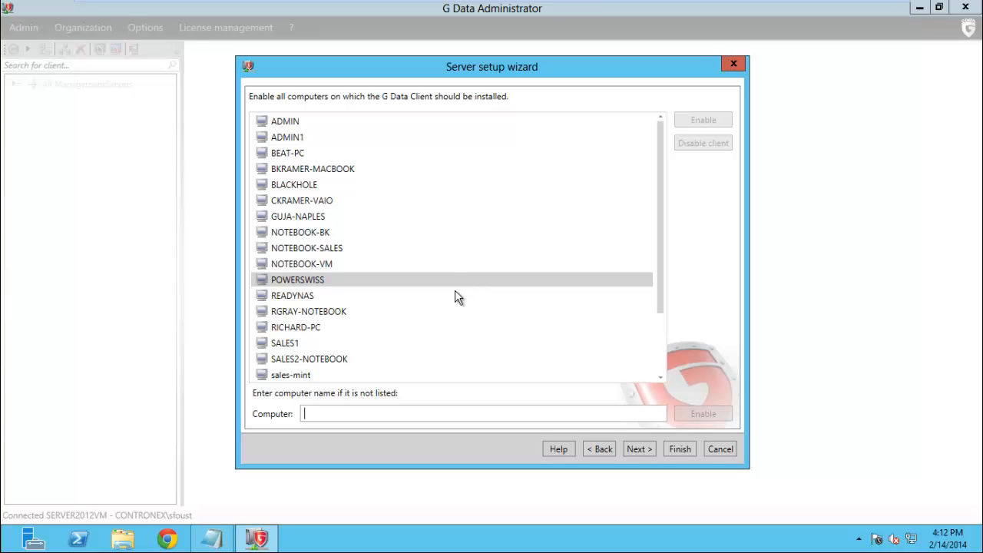
pyautogui.moveTo(663, 259); pyautogui.dragTo(665, 346)
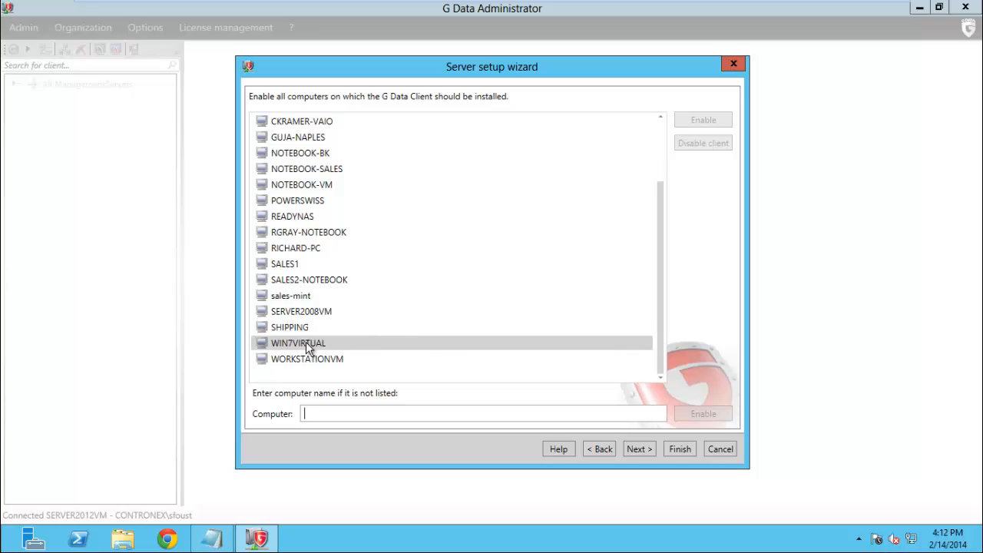
pyautogui.click(365, 347)
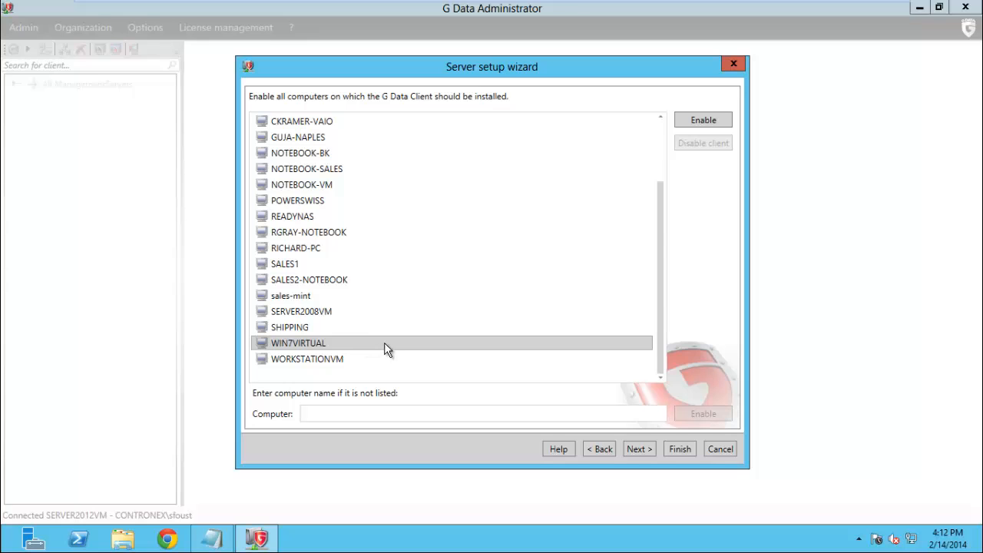
pyautogui.scroll(2, 386, 350)
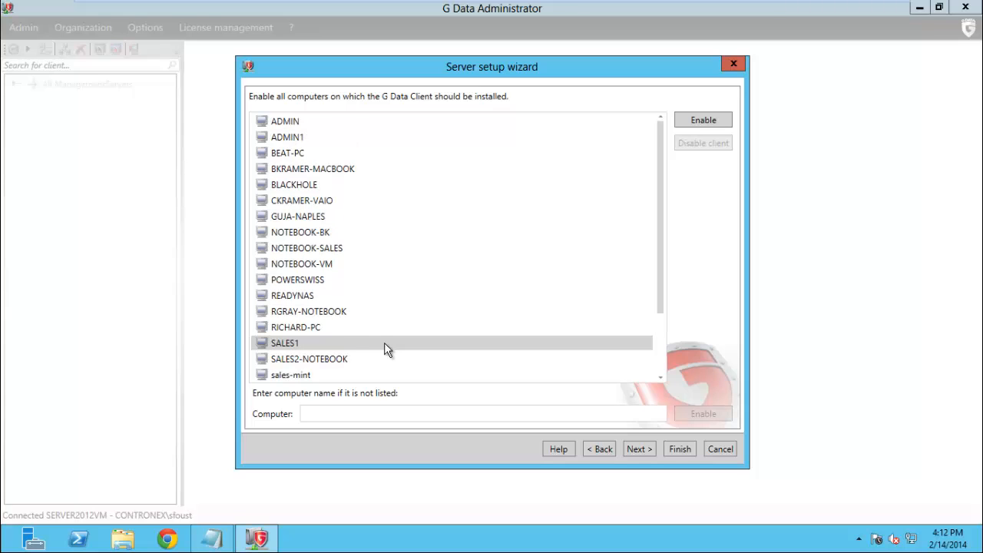
pyautogui.scroll(-2, 387, 350)
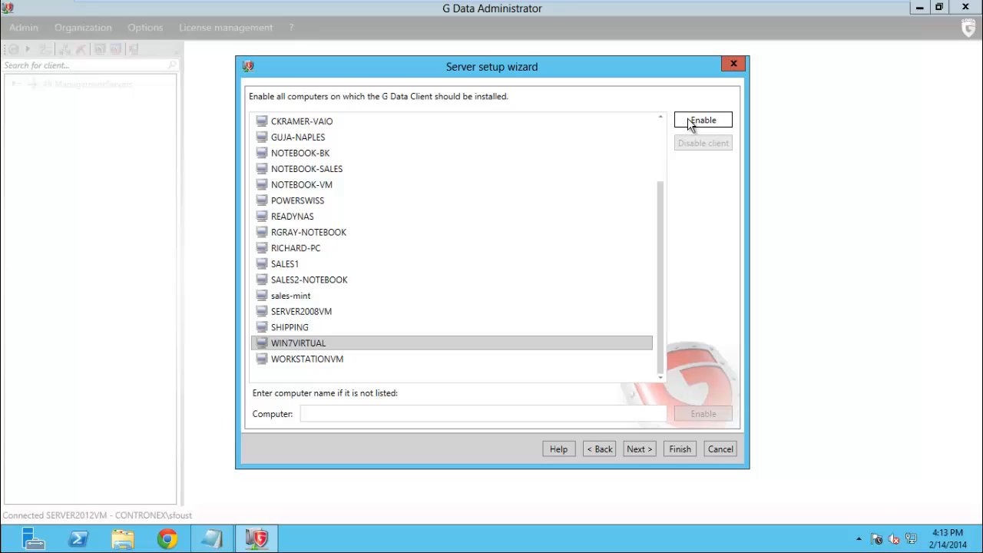
pyautogui.click(703, 122)
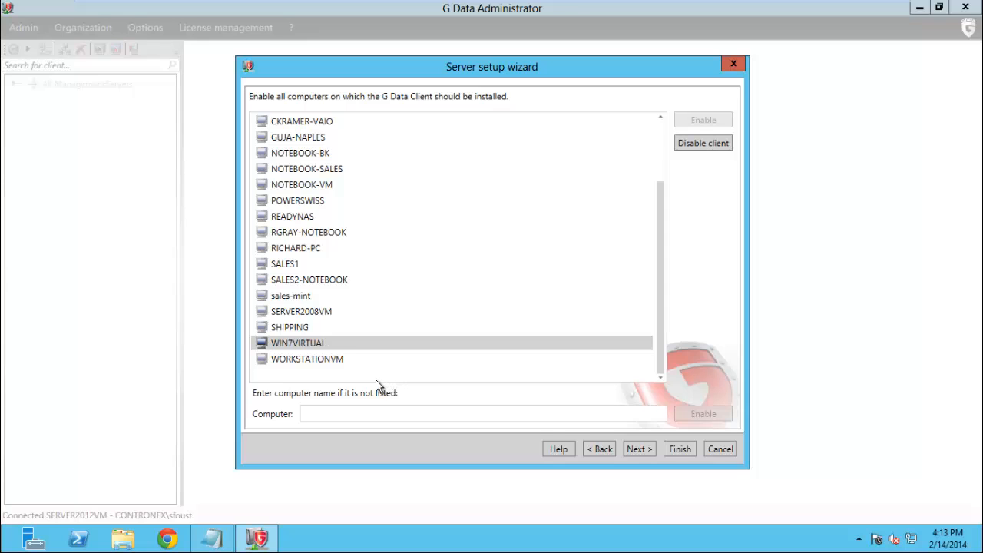
# Add server2012vm by name as a G Data client and continue to the Internet update page
pyautogui.click(327, 417)
pyautogui.write('sales')
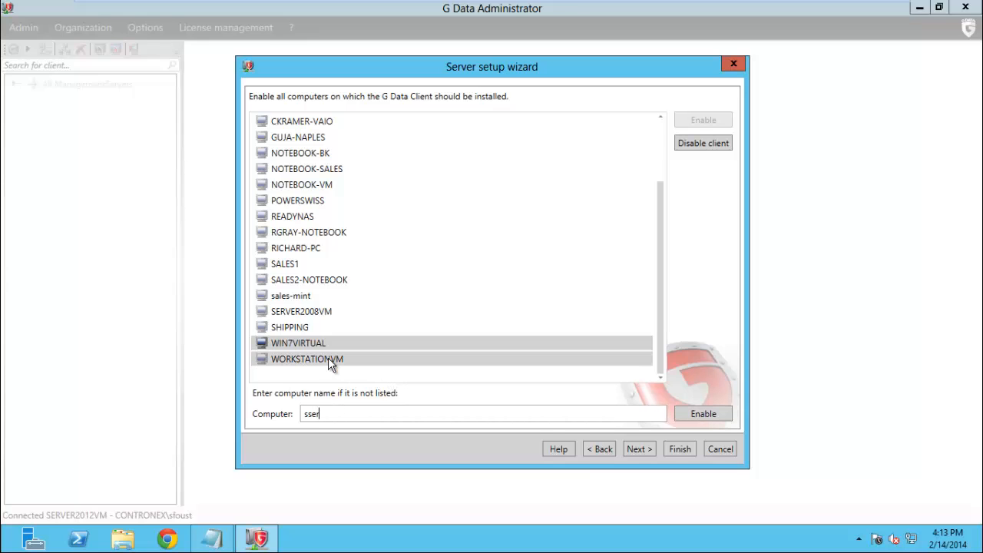
pyautogui.press('BackSpace')
pyautogui.press('BackSpace')
pyautogui.press('BackSpace')
pyautogui.press('BackSpace')
pyautogui.write('erver2012vm')
pyautogui.click(708, 411)
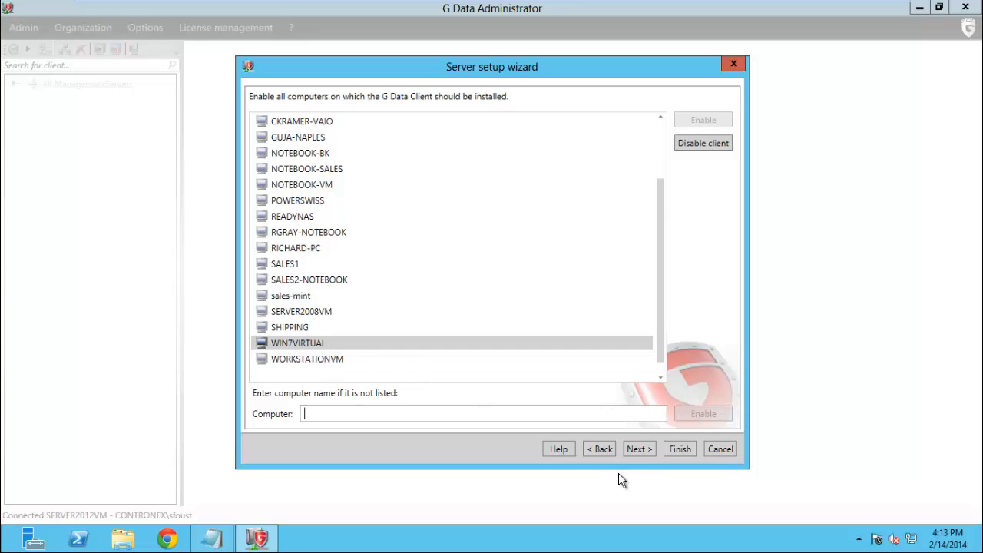
pyautogui.click(639, 449)
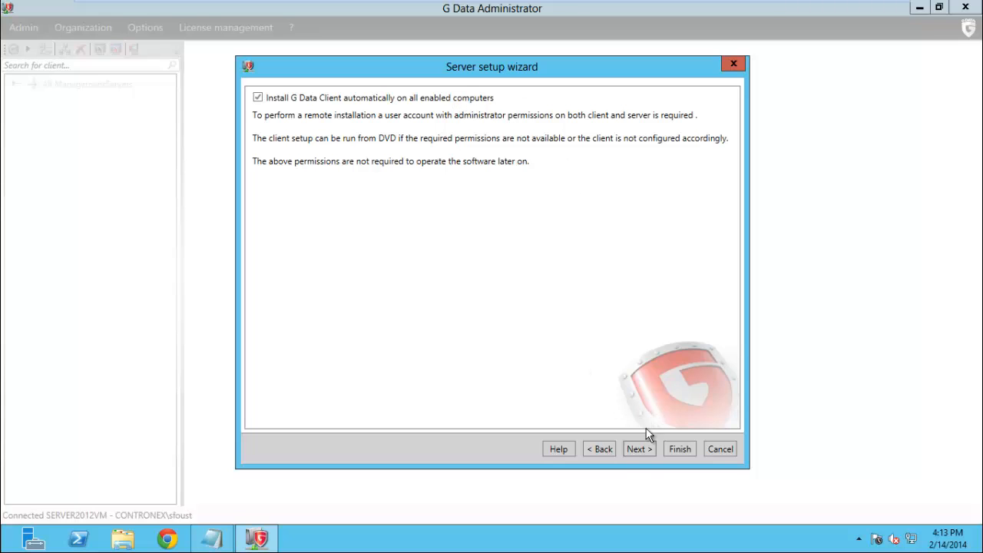
pyautogui.click(642, 449)
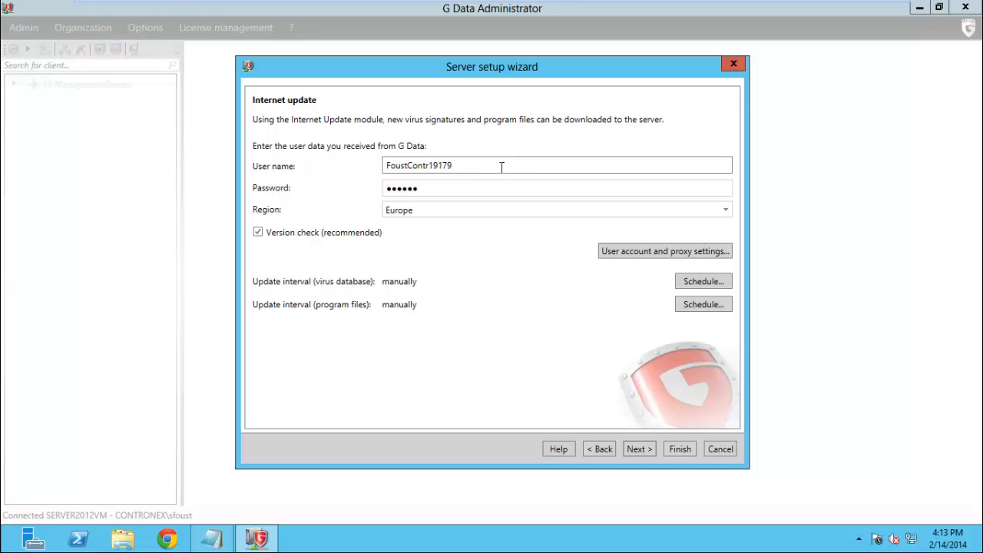
# Choose North America as the update region and schedule virus database updates hourly
pyautogui.click(424, 209)
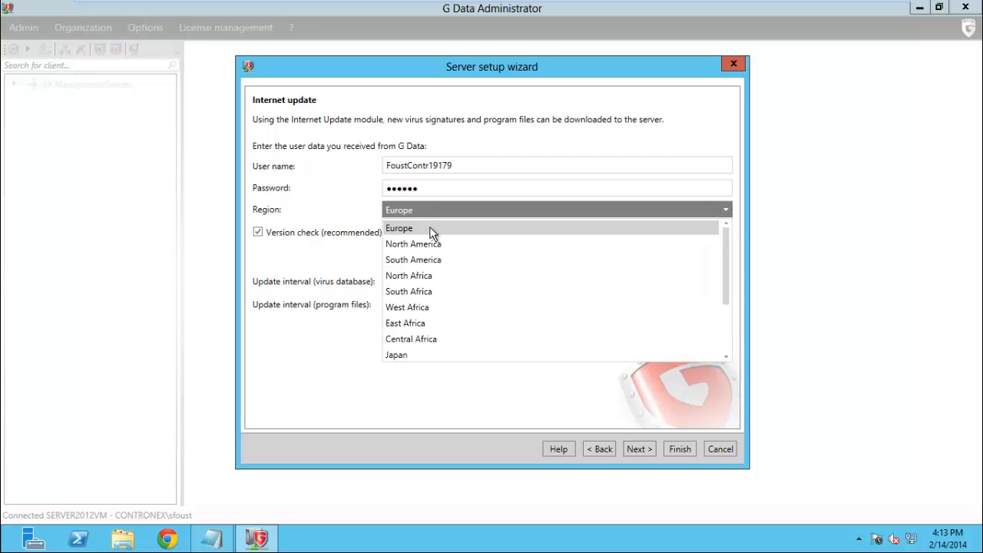
pyautogui.click(435, 245)
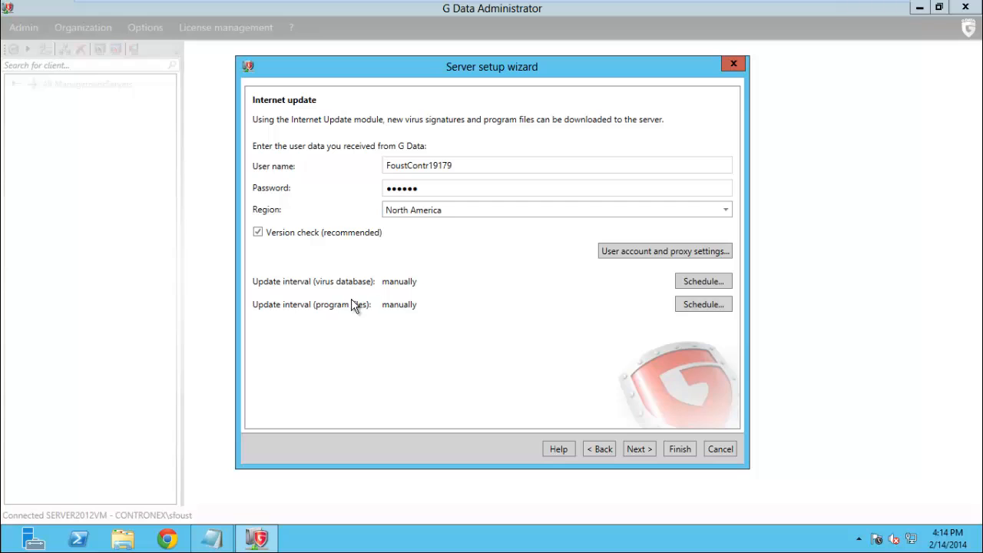
pyautogui.click(704, 281)
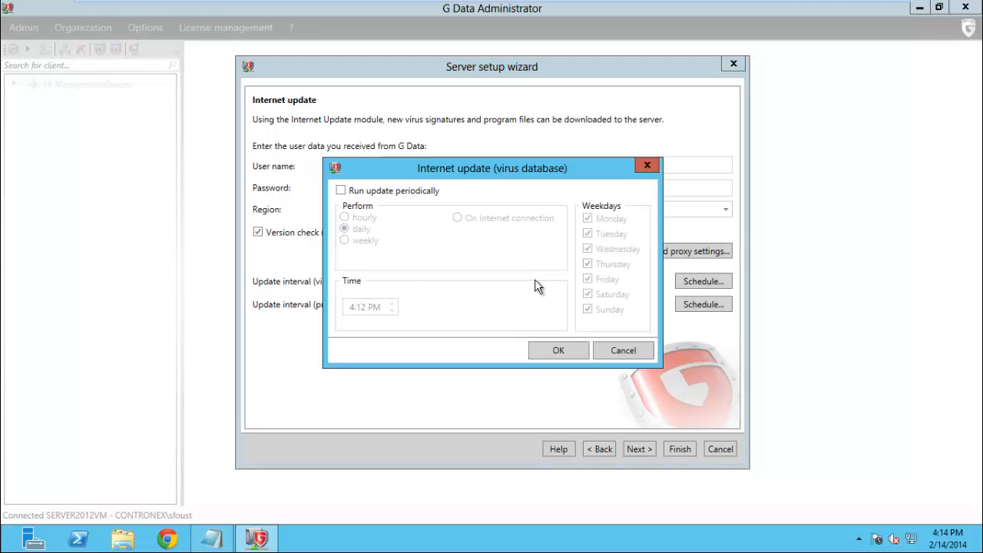
pyautogui.click(341, 192)
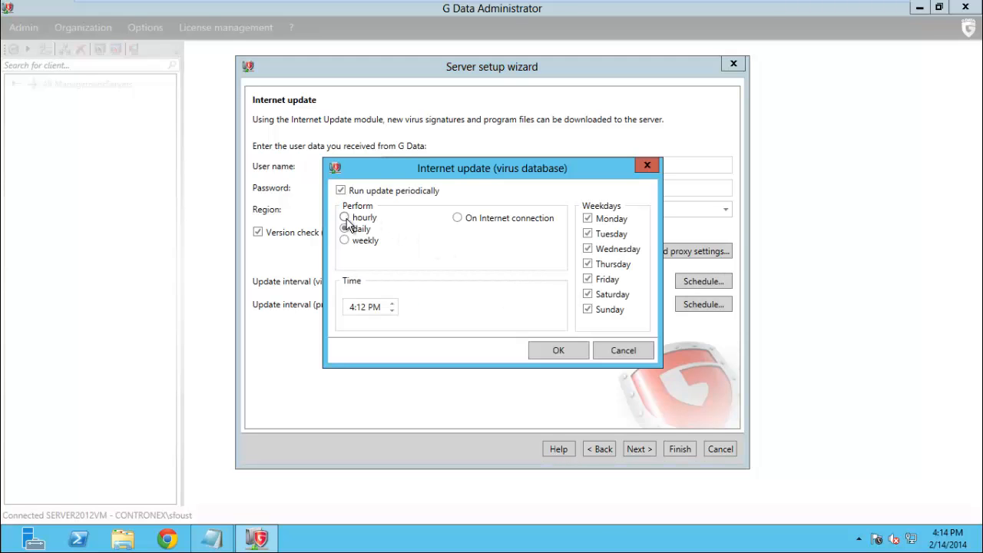
pyautogui.click(345, 218)
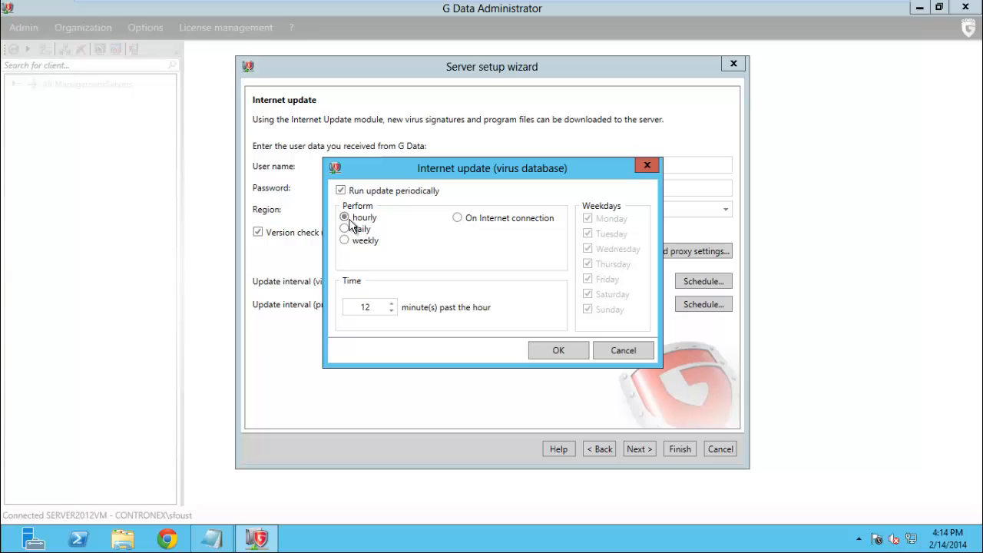
pyautogui.click(555, 347)
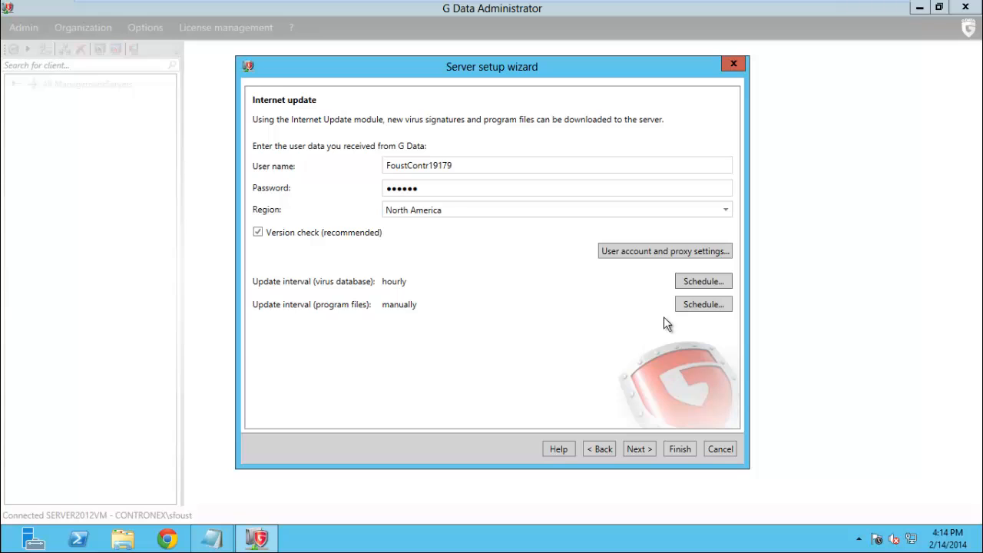
# Schedule program file updates to run weekly and continue to the email notification page
pyautogui.click(699, 305)
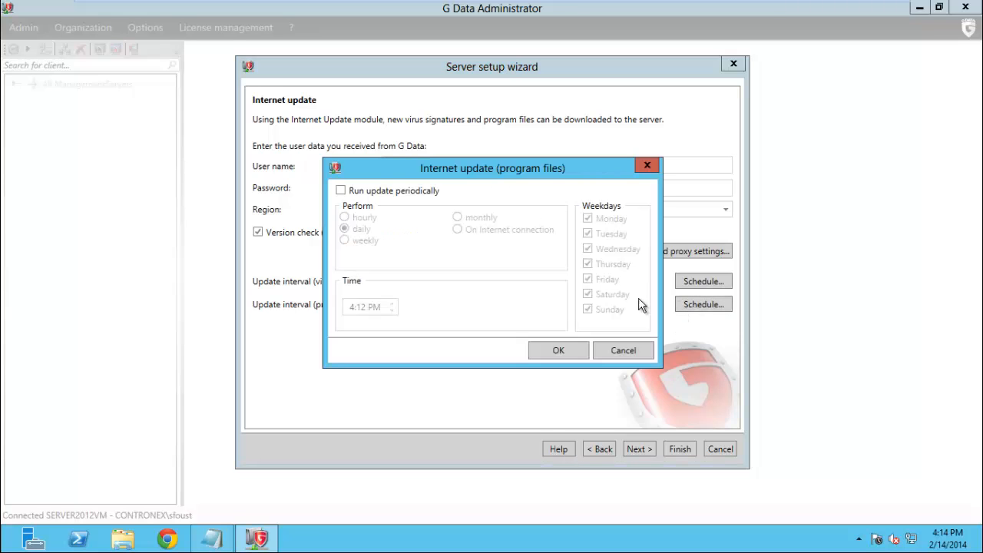
pyautogui.click(343, 192)
pyautogui.click(354, 244)
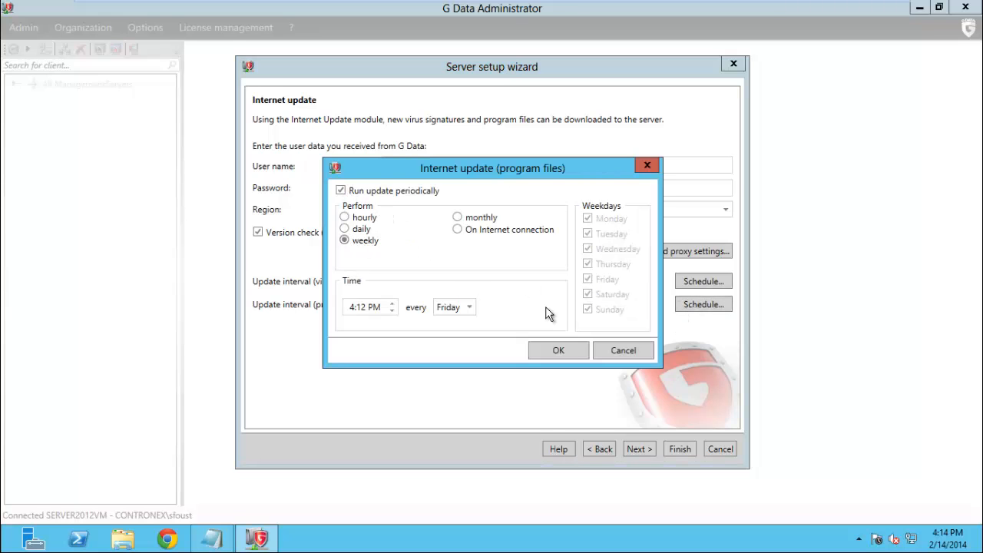
pyautogui.click(560, 352)
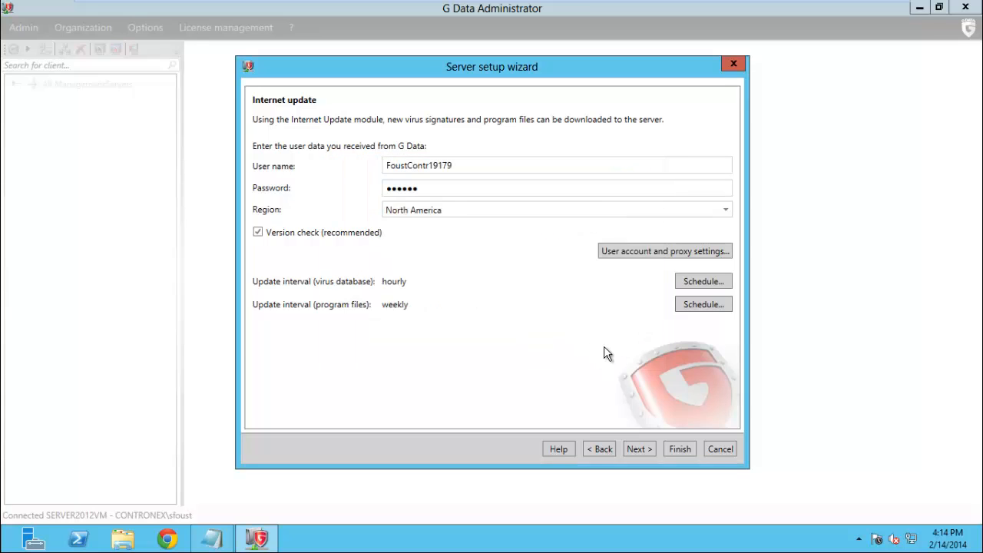
pyautogui.click(640, 449)
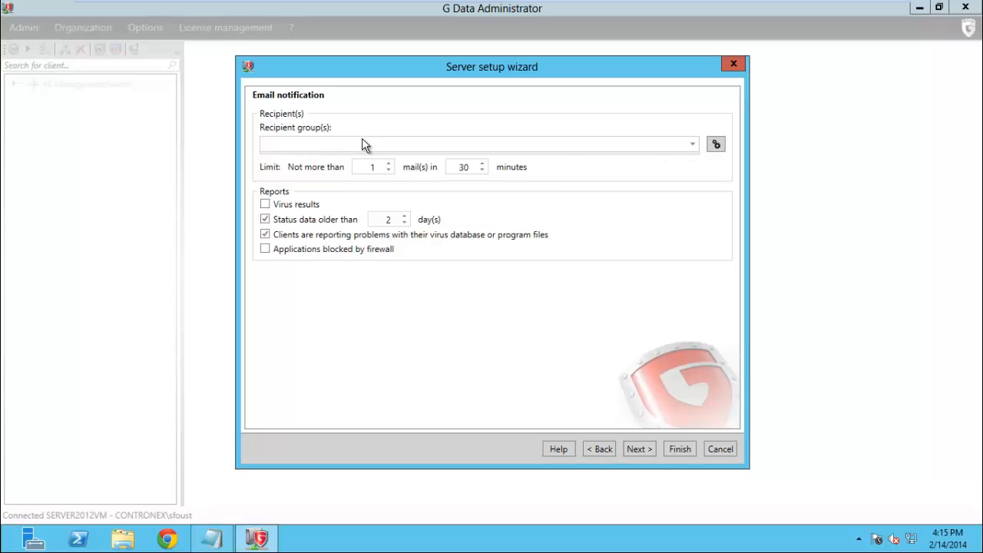
# Enter the sender e-mail address and SMTP server mail.contronex.com in the Email settings
pyautogui.click(716, 147)
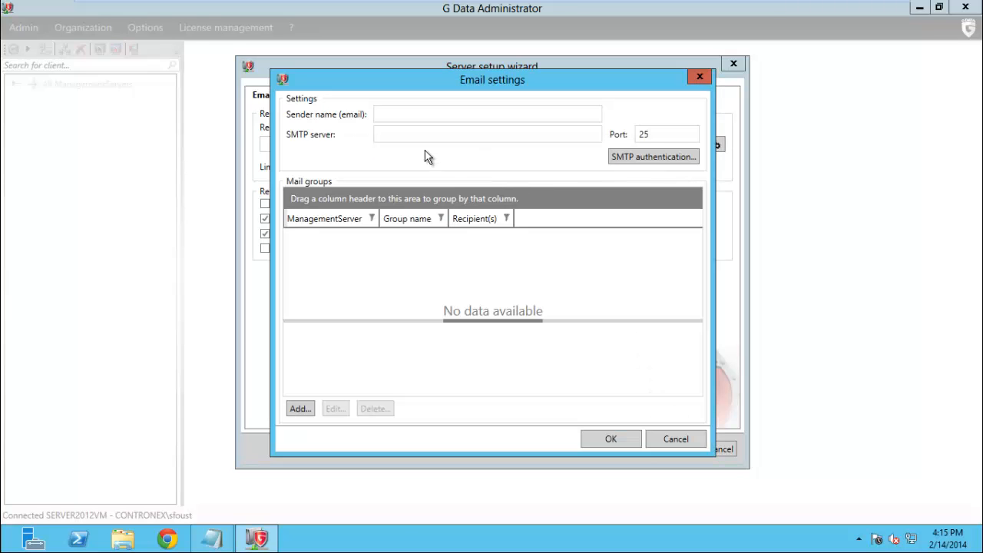
pyautogui.click(399, 116)
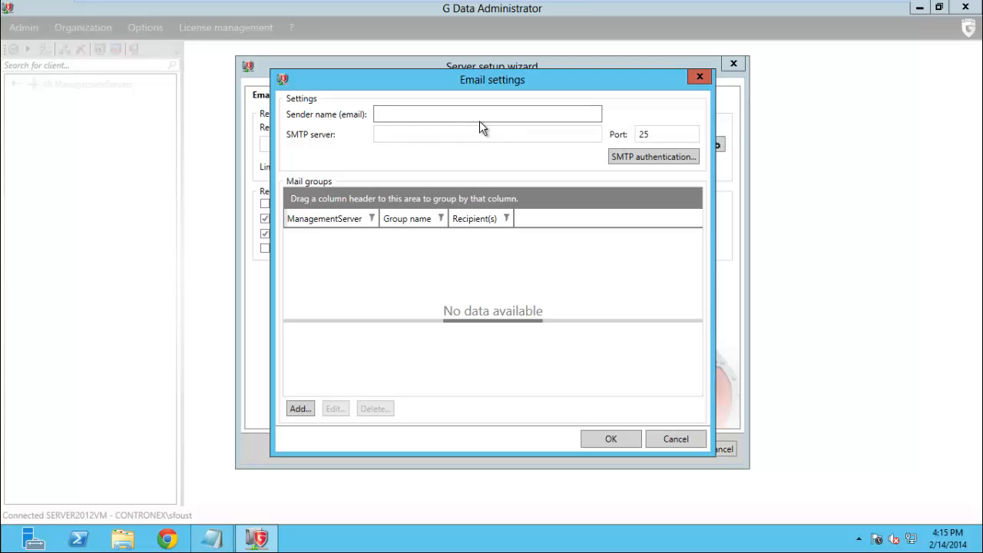
pyautogui.press('Tab')
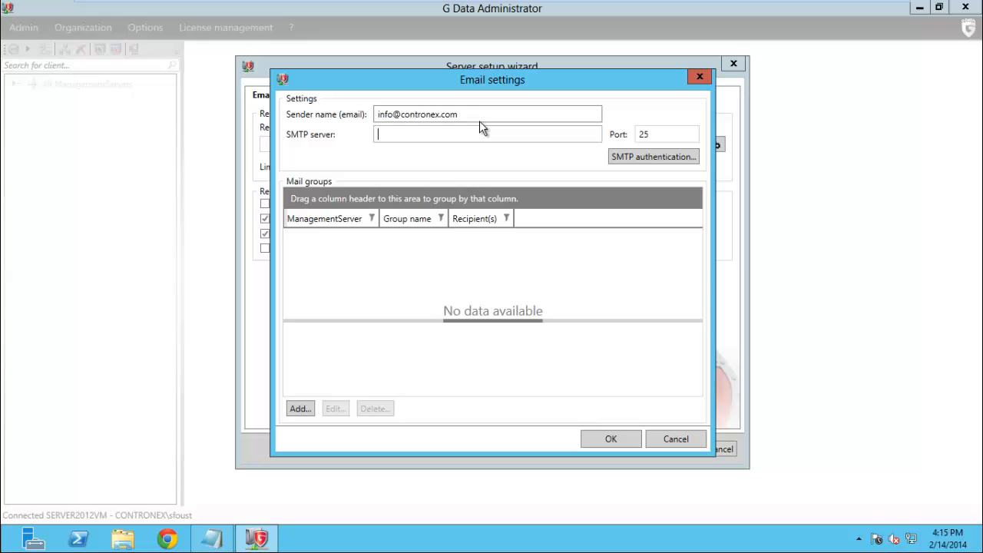
pyautogui.write('mail.contronex.com')
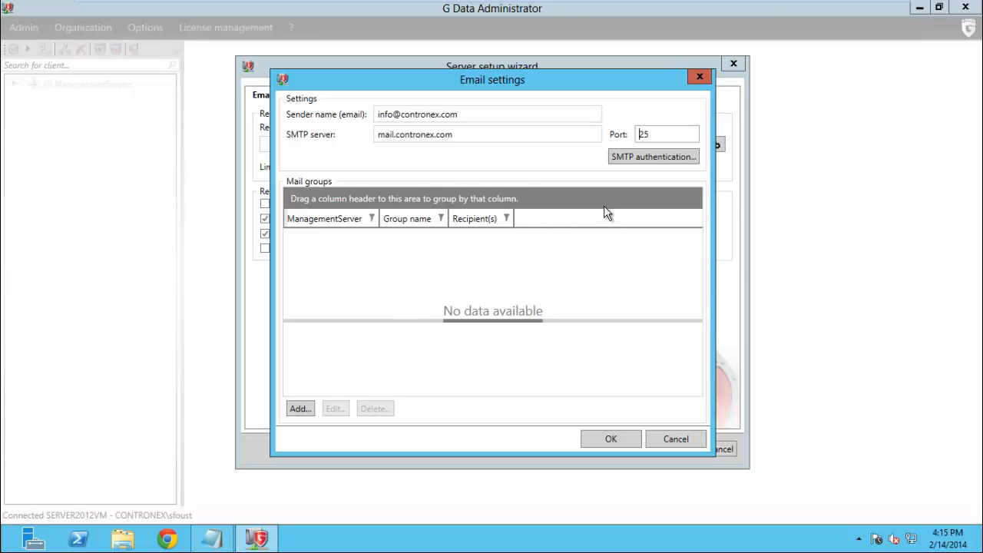
pyautogui.click(650, 158)
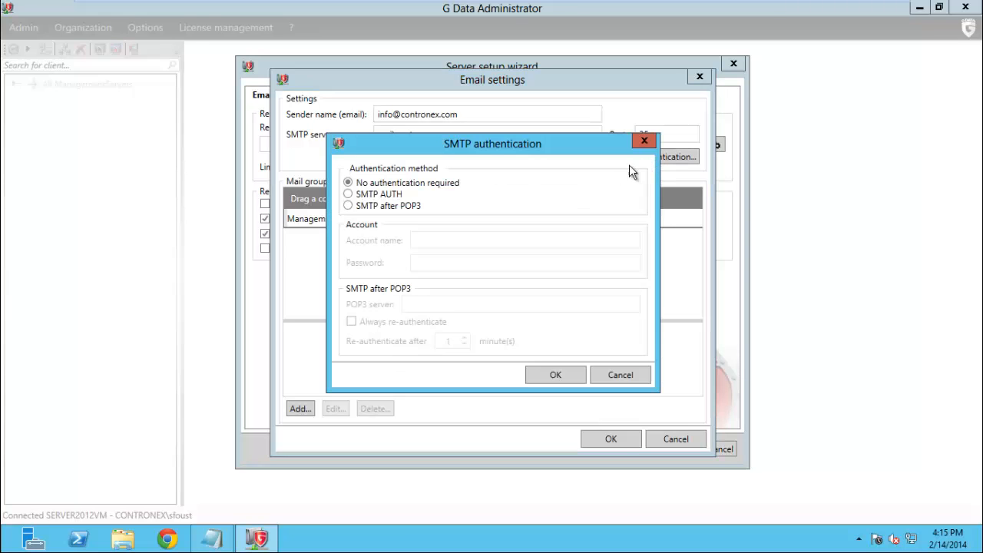
# Set SMTP AUTH with the mail account name and password, then start a new mail group
pyautogui.click(348, 194)
pyautogui.click(444, 245)
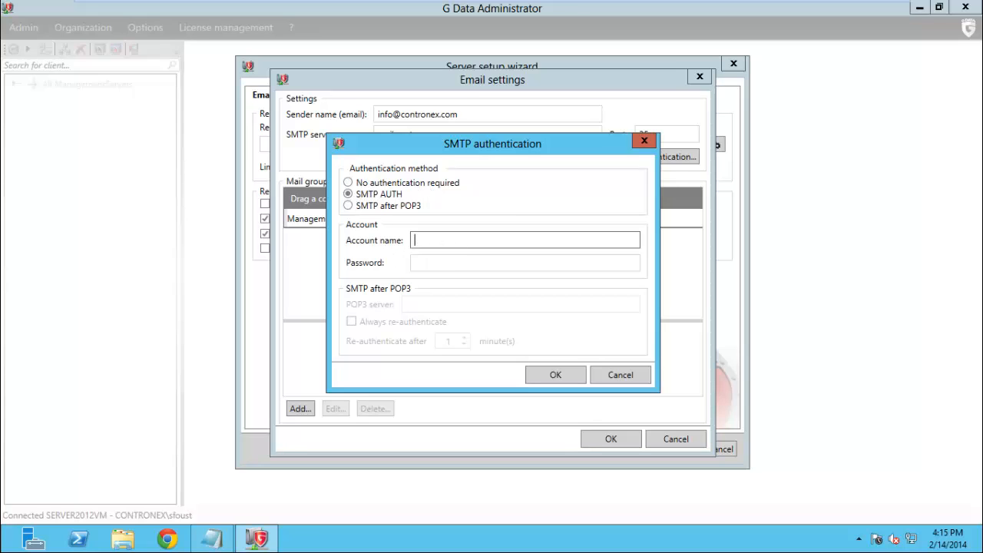
pyautogui.press('Tab')
pyautogui.write('••••••••••••')
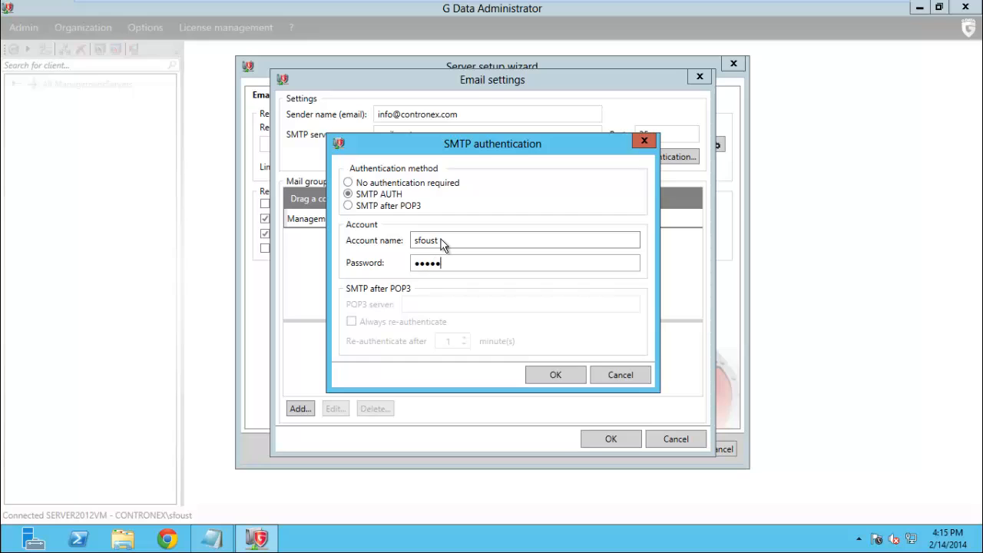
pyautogui.write('•')
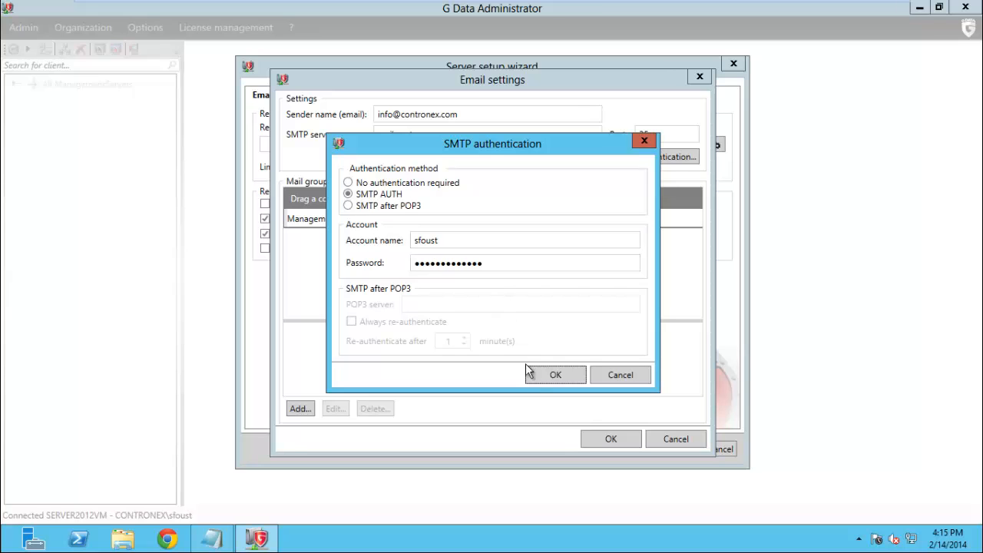
pyautogui.click(547, 380)
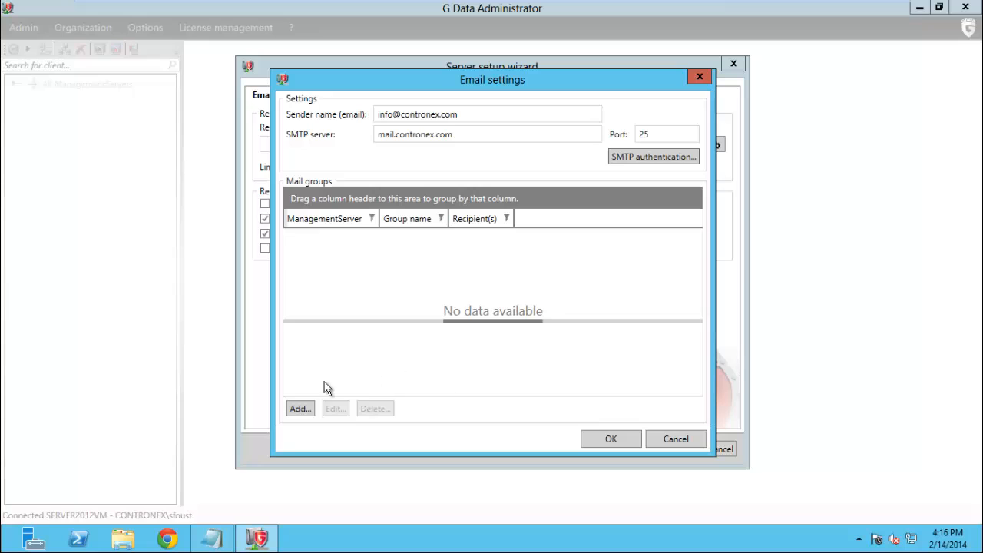
pyautogui.click(302, 408)
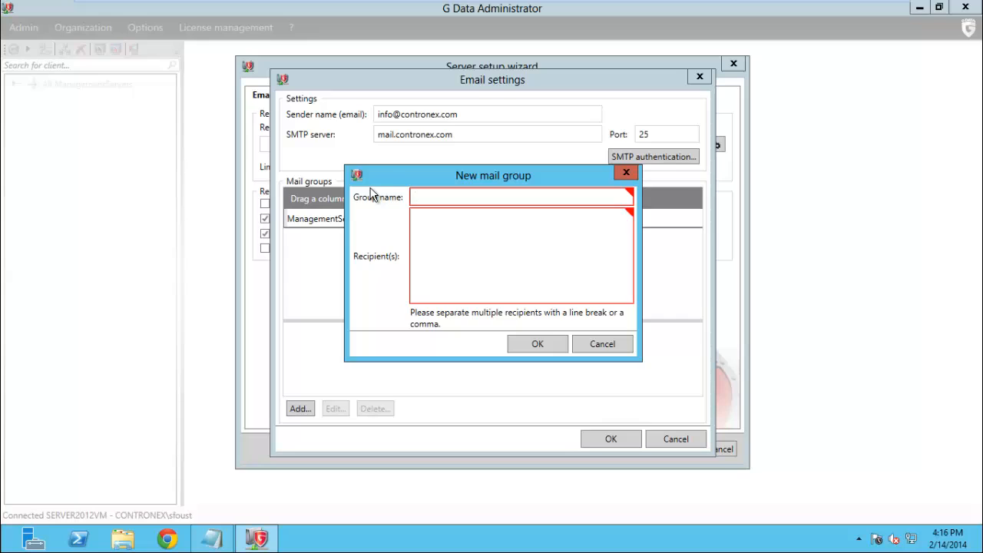
# Create mail group 'admin' with the sender e-mail address as its recipient
pyautogui.write('admin')
pyautogui.press('Tab')
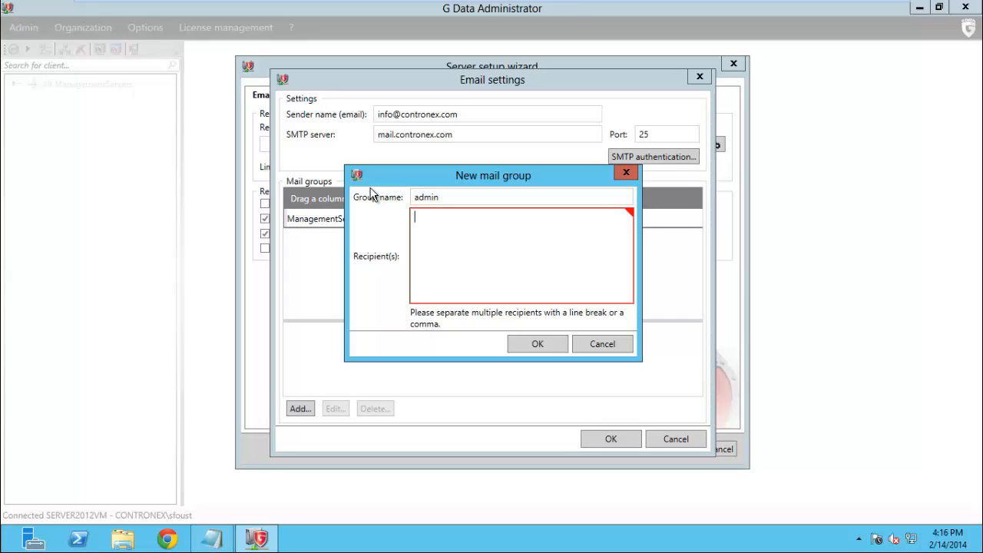
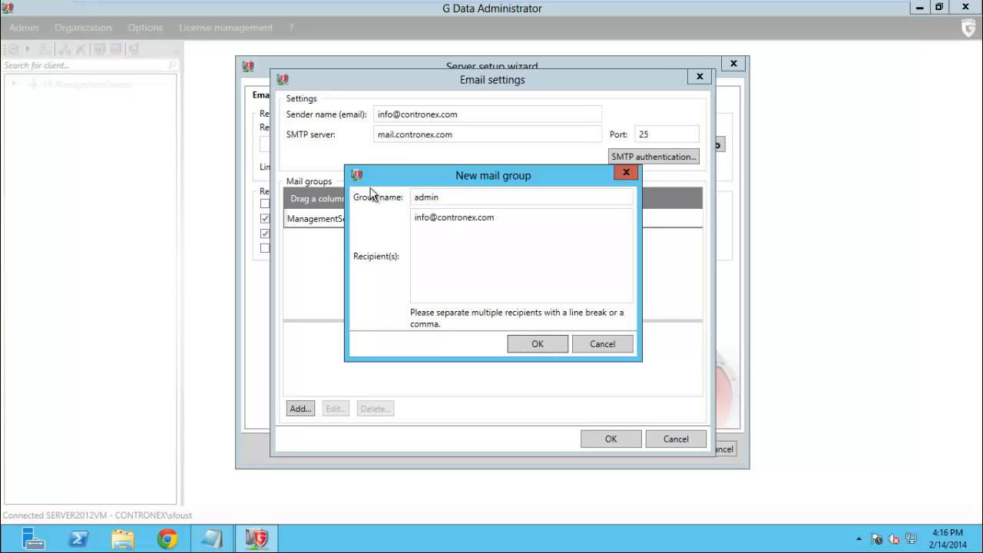
pyautogui.click(532, 344)
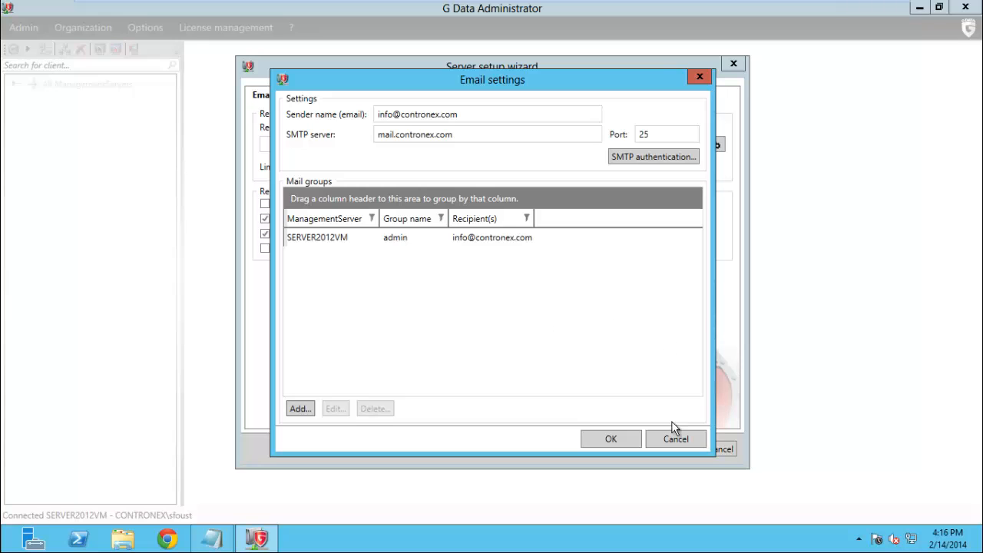
pyautogui.click(611, 439)
# Make admin the notification recipient group and edit the notification mail limit
pyautogui.click(335, 144)
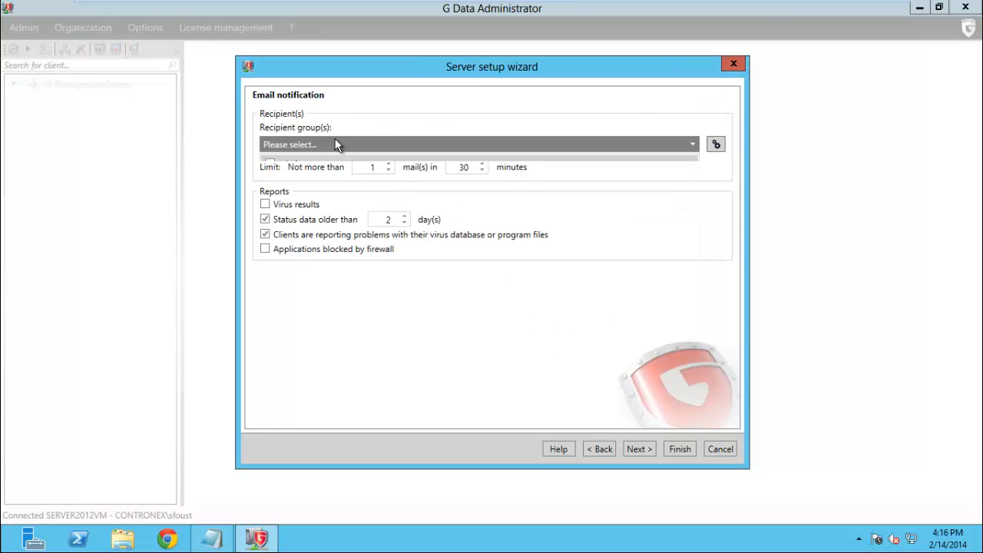
pyautogui.click(269, 163)
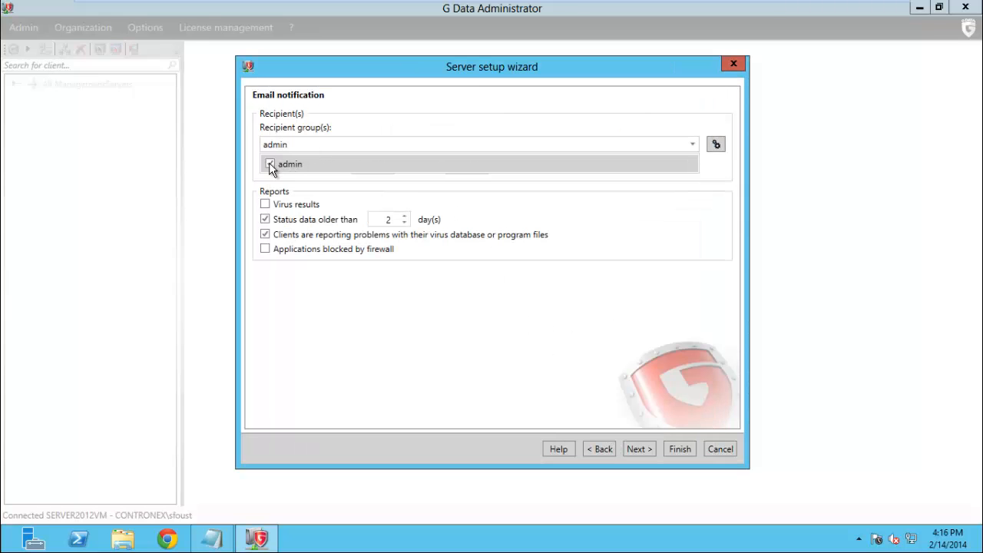
pyautogui.click(409, 303)
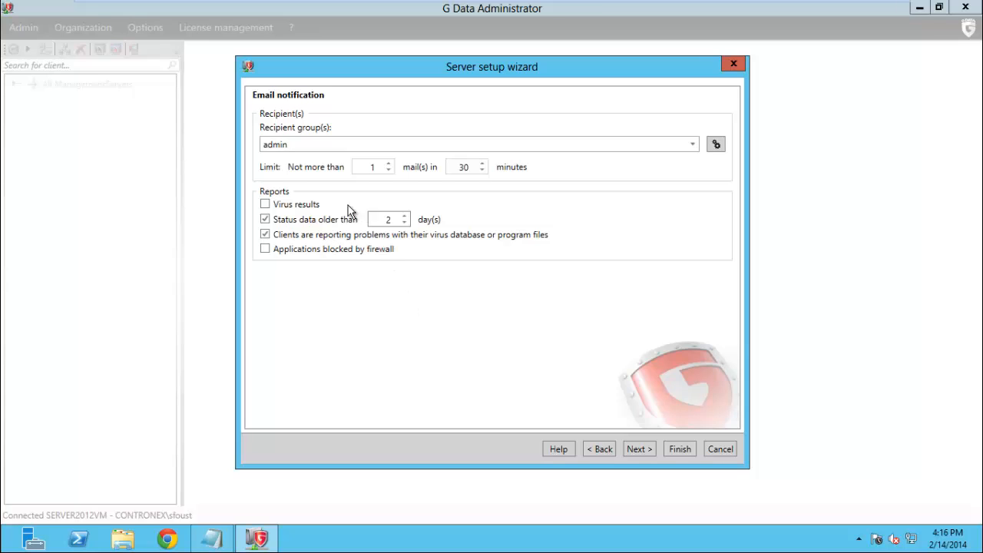
pyautogui.click(390, 170)
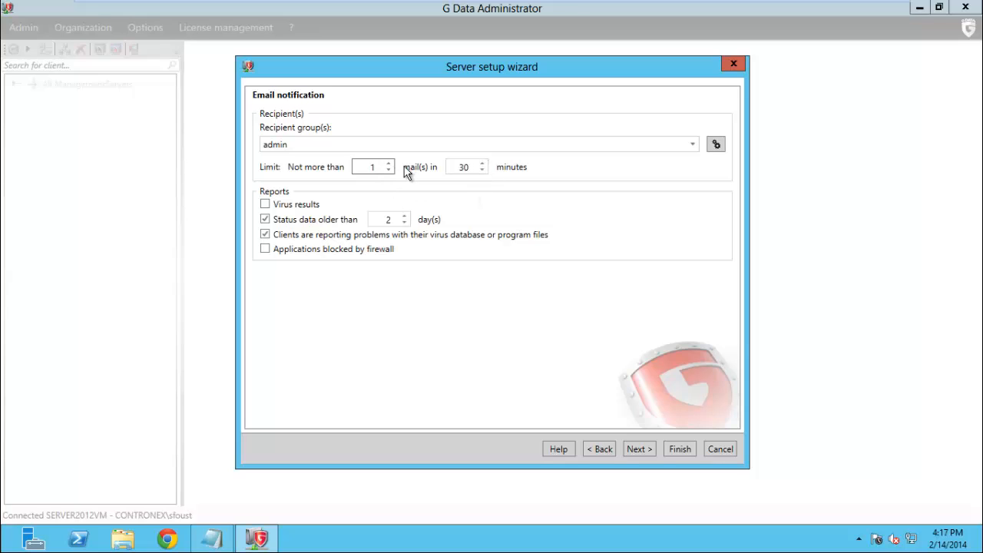
pyautogui.click(474, 169)
# Also report applications blocked by the firewall and continue to the mobile device settings
pyautogui.hotkey('shift', 'Tab')
pyautogui.click(361, 247)
pyautogui.click(638, 448)
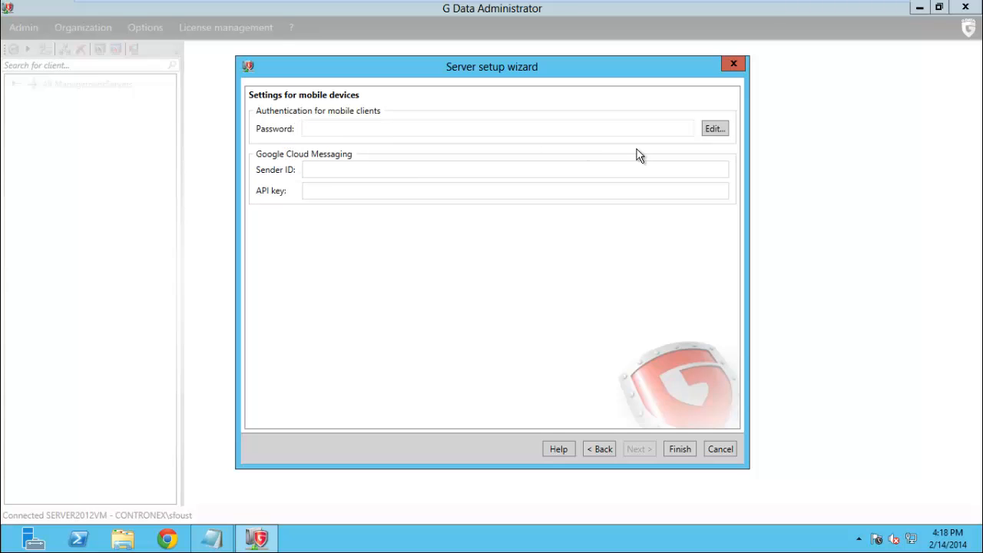
# Set and confirm a new authentication password for mobile clients
pyautogui.click(708, 130)
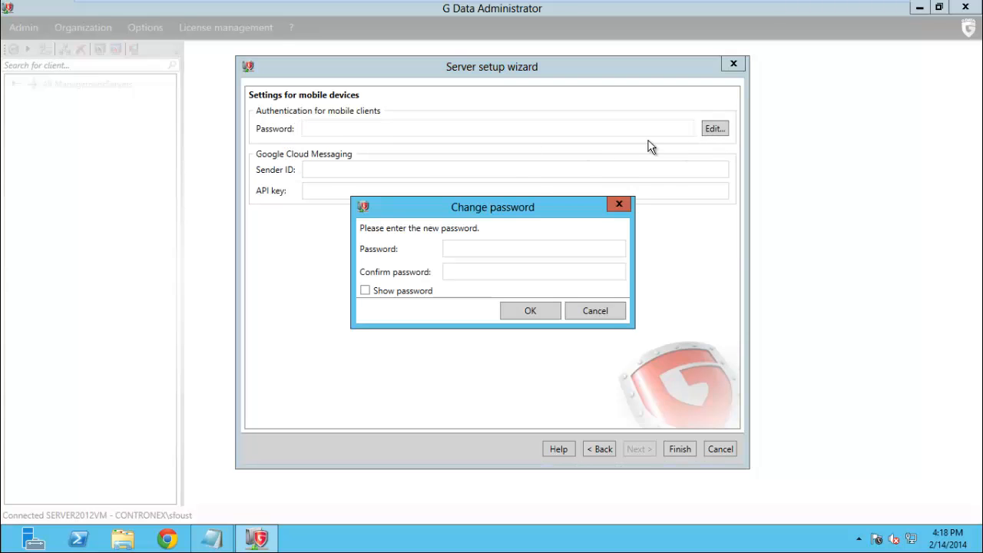
pyautogui.click(484, 251)
pyautogui.write('•••••••••')
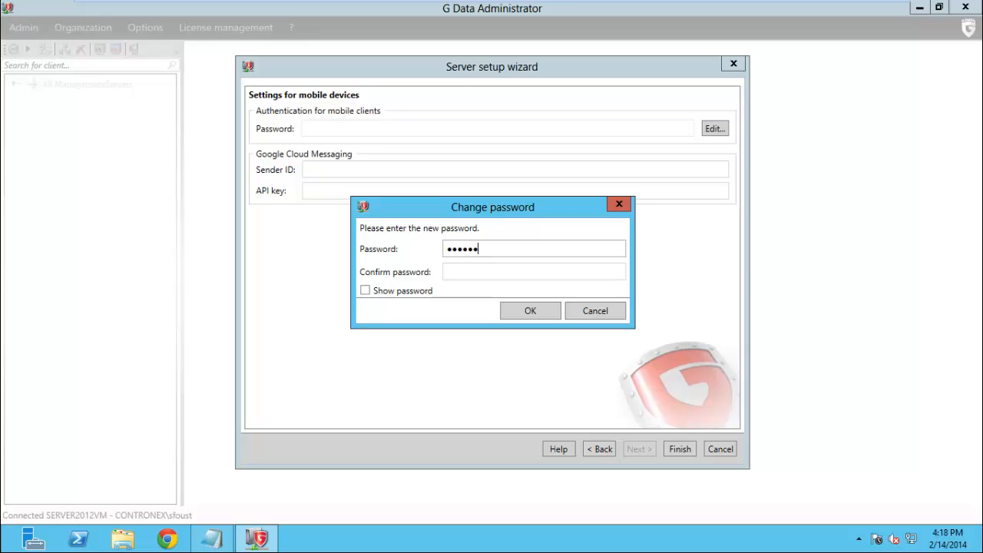
pyautogui.press('Tab')
pyautogui.write('•••••••••')
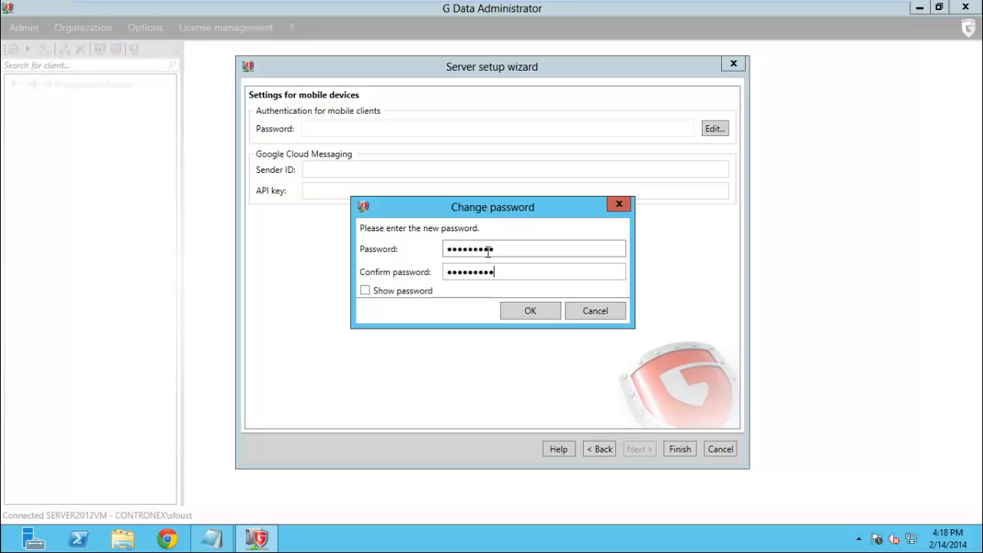
pyautogui.press('Tab')
pyautogui.click(528, 315)
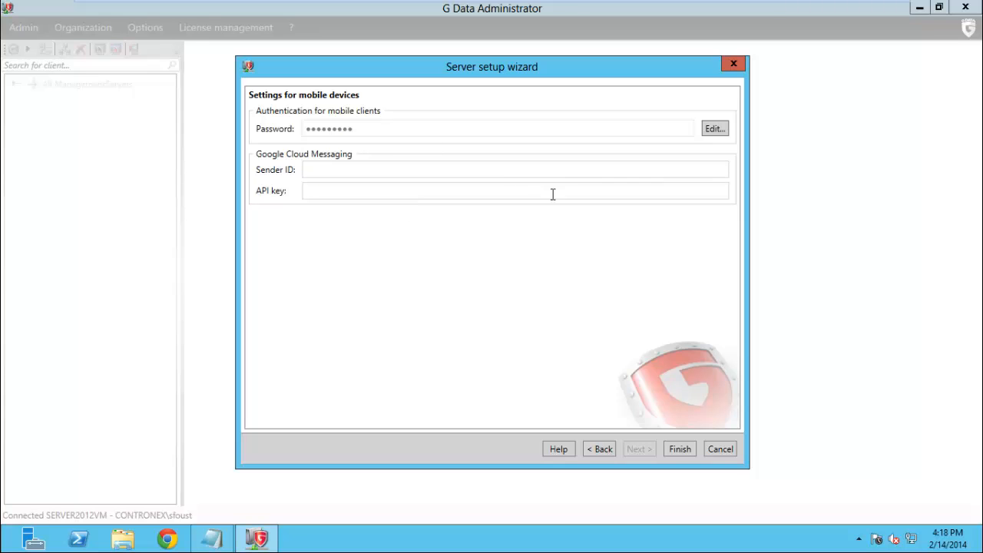
# Finish the setup wizard and confirm the client installation account with its password
pyautogui.click(680, 450)
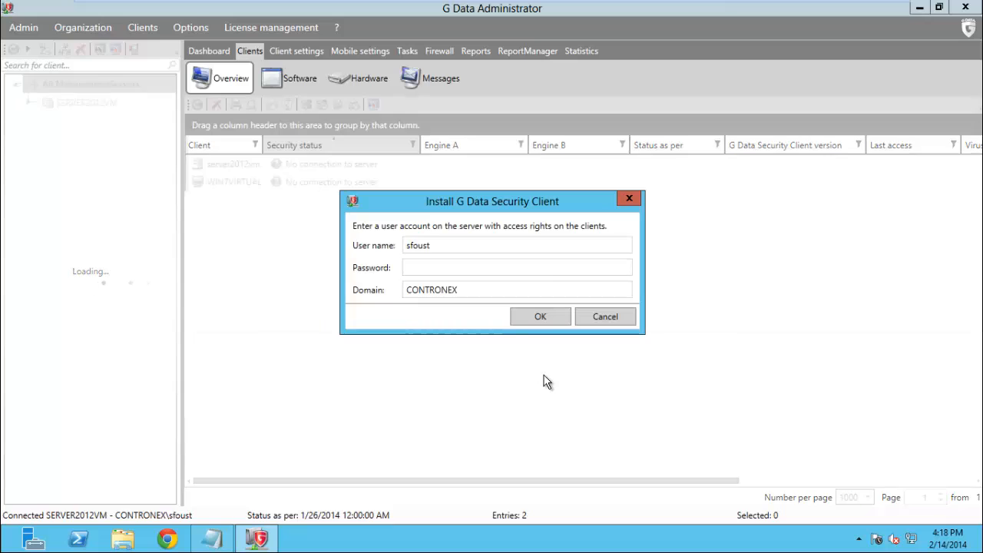
pyautogui.click(452, 267)
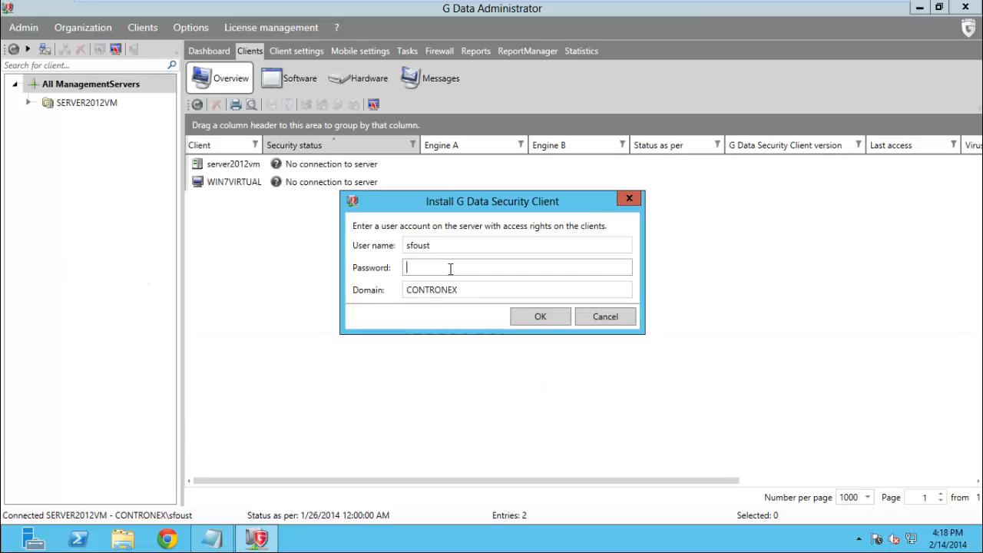
pyautogui.write('password12345')
pyautogui.click(537, 323)
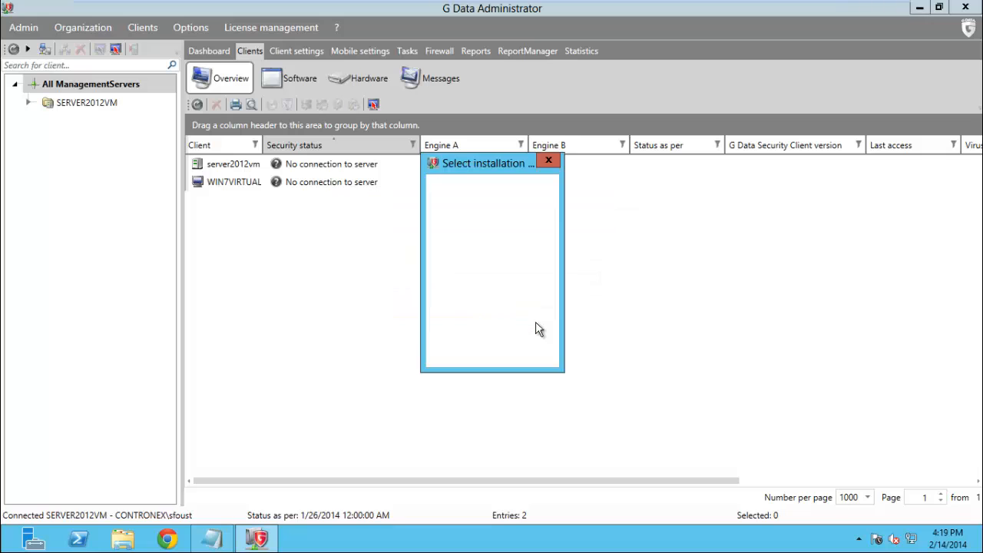
# Install the clients in English without including the firewall
pyautogui.click(467, 219)
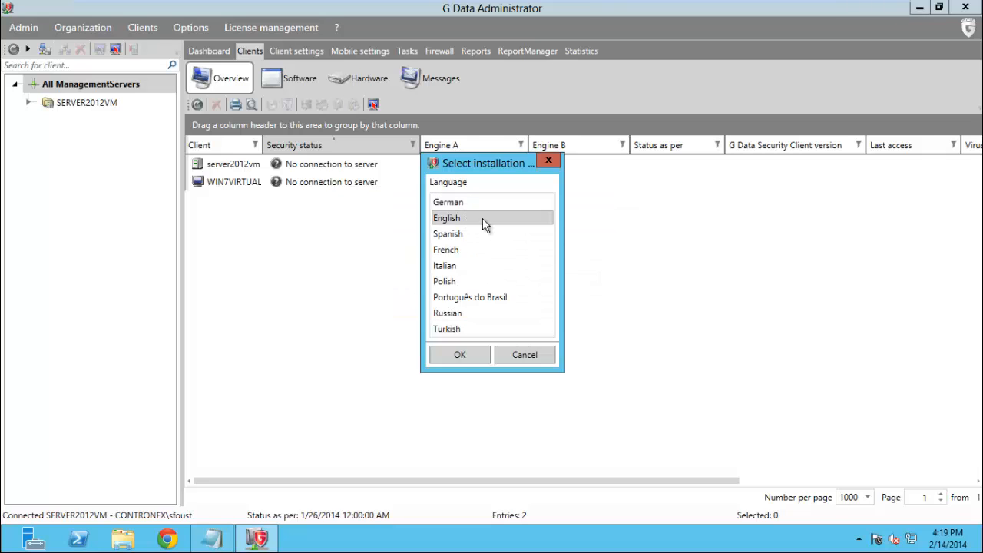
pyautogui.click(461, 354)
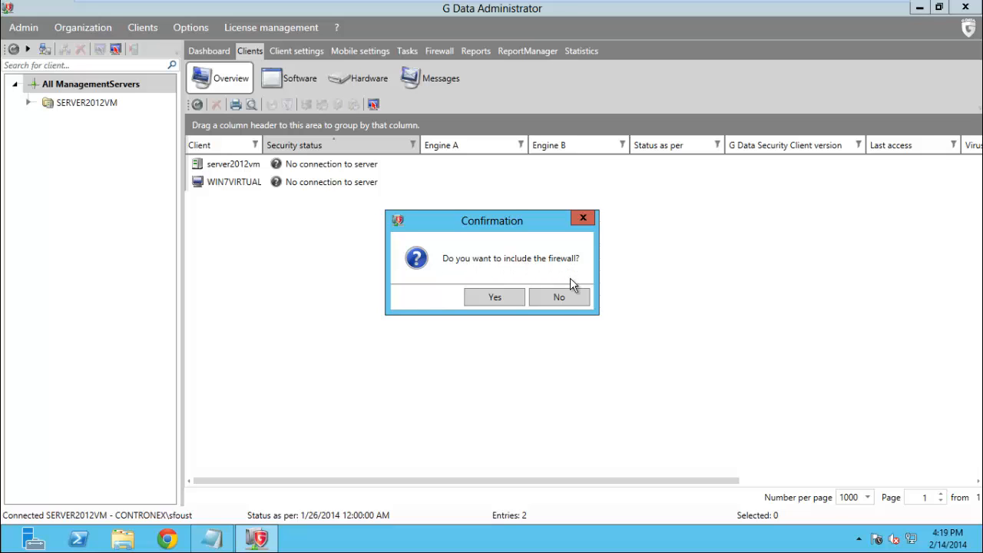
pyautogui.click(568, 300)
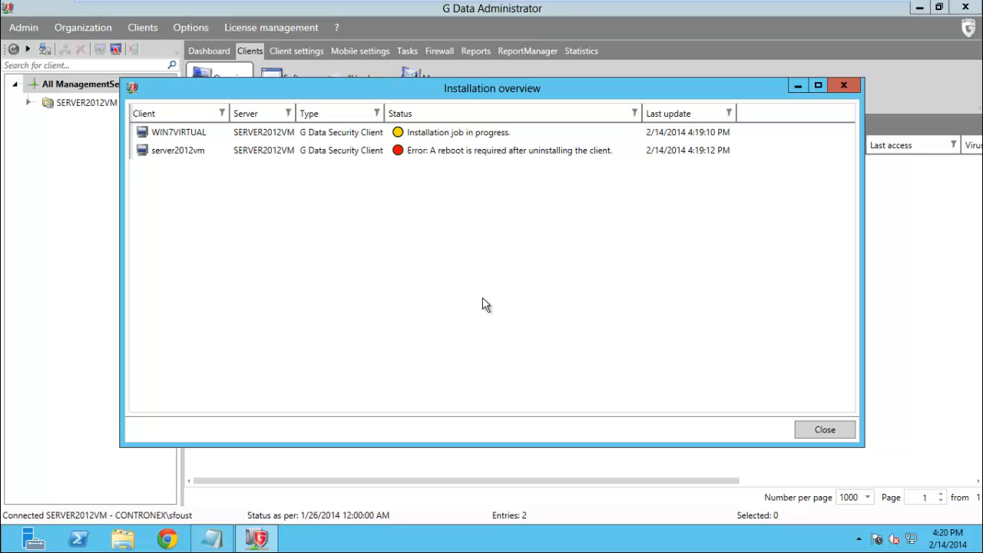
# Reopen server2012vm's Installation overview to confirm WIN7VIRTUAL installed successfully, then close it
pyautogui.click(822, 429)
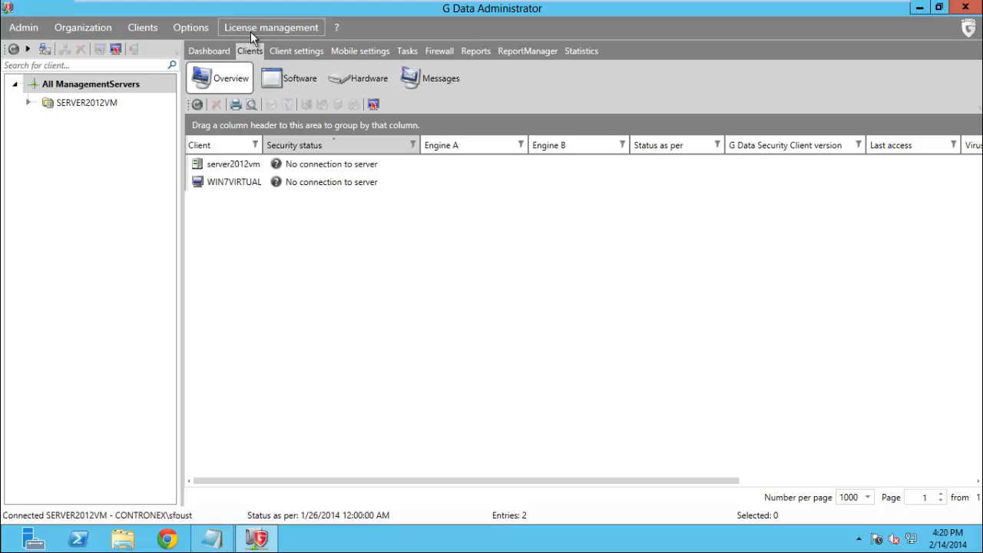
pyautogui.rightClick(230, 171)
pyautogui.click(317, 254)
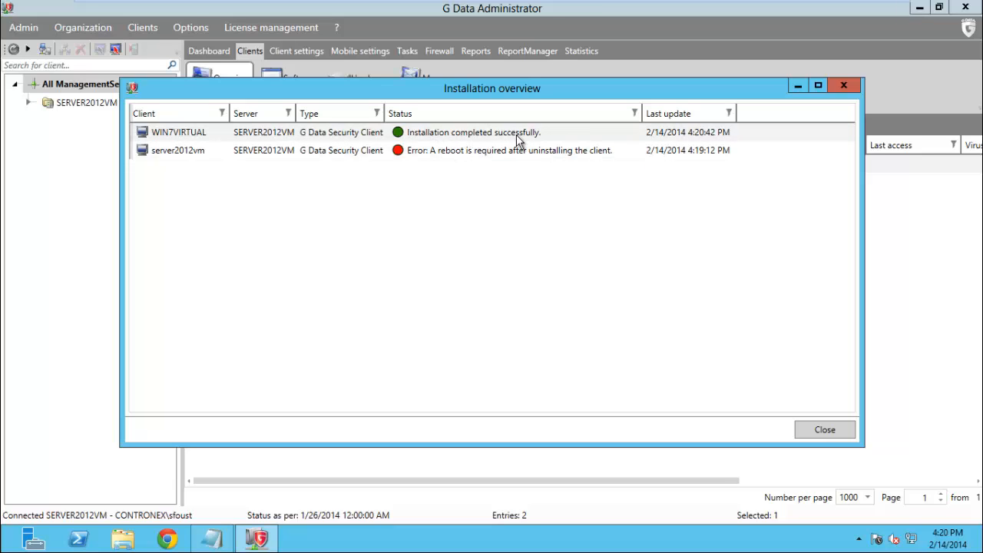
pyautogui.click(824, 431)
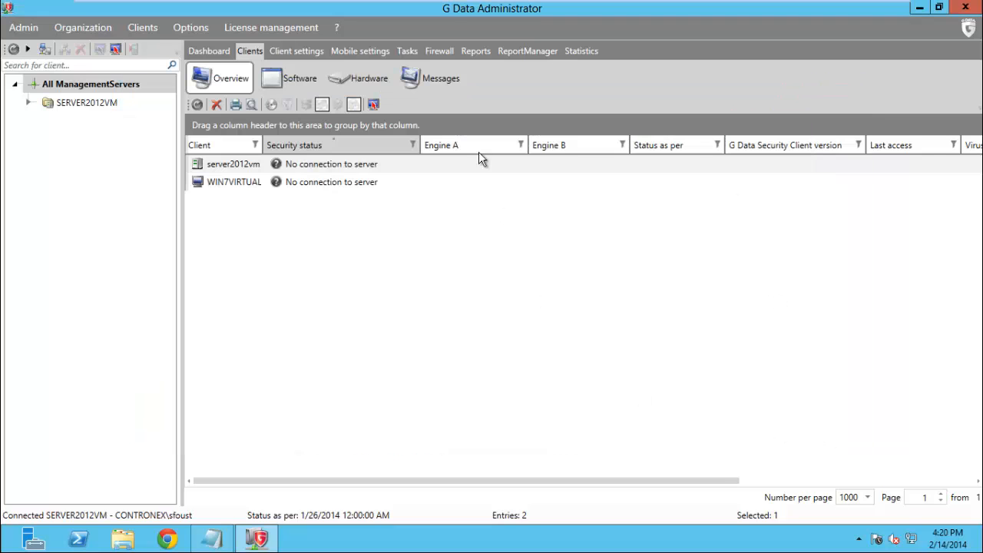
# On the Windows 7 machine, confirm the G Data icon is running among the hidden notification-area icons
pyautogui.click(263, 11)
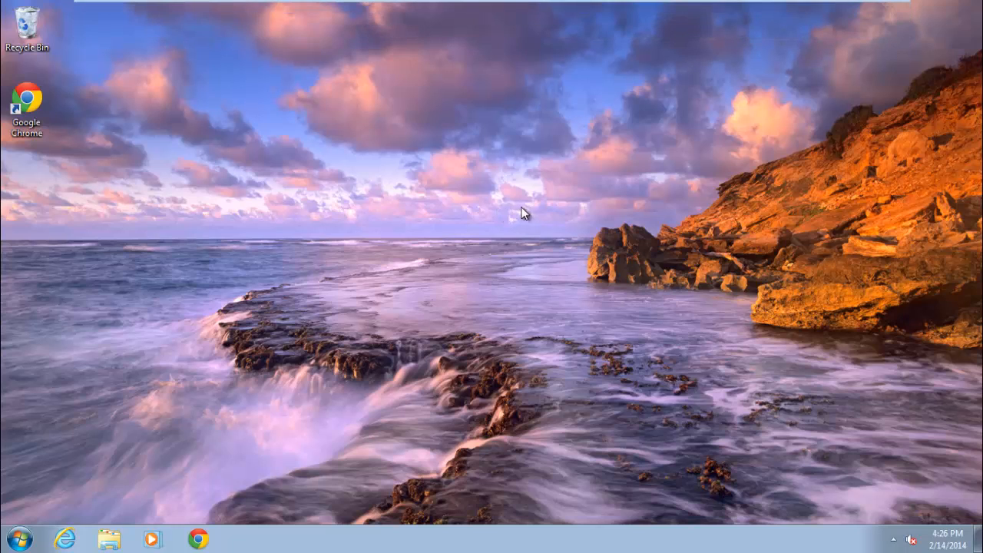
pyautogui.click(893, 539)
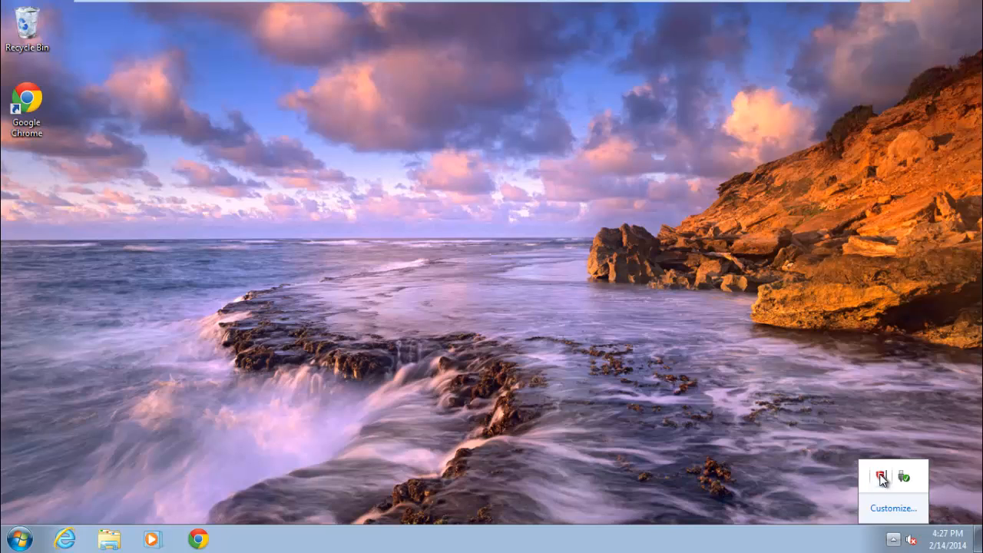
pyautogui.click(709, 450)
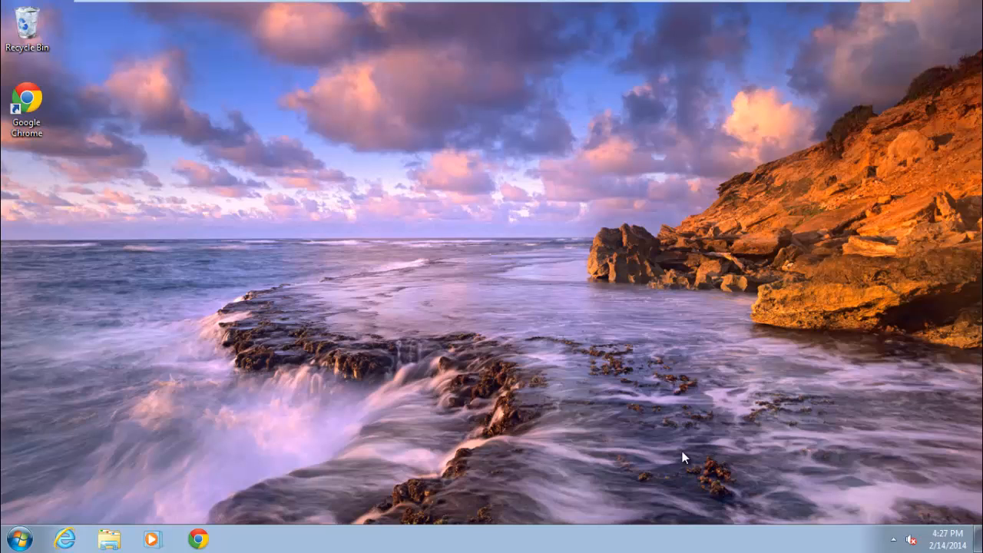
# Back on Windows Server 2012, refresh the client list and show Client settings with SERVER2012VM expanded
pyautogui.click(168, 12)
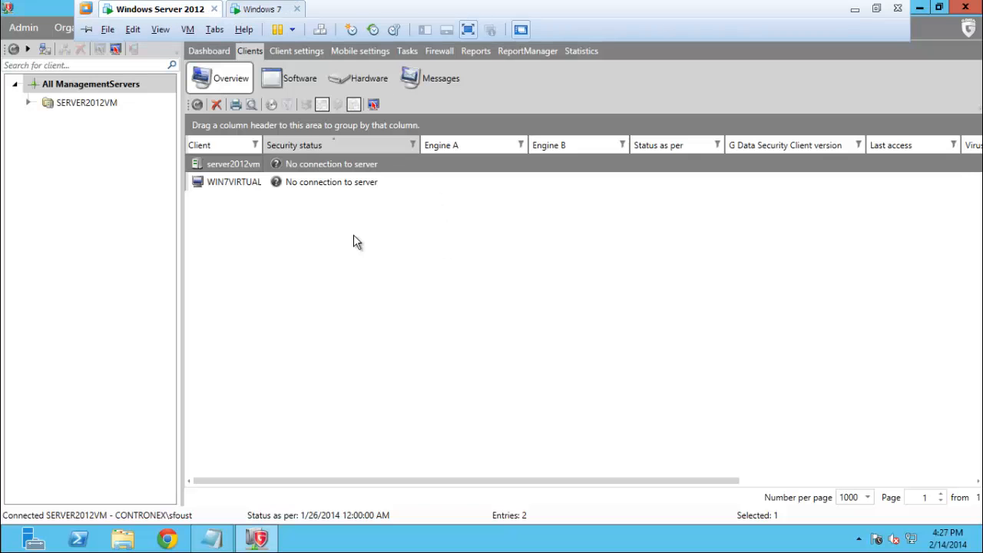
pyautogui.click(196, 106)
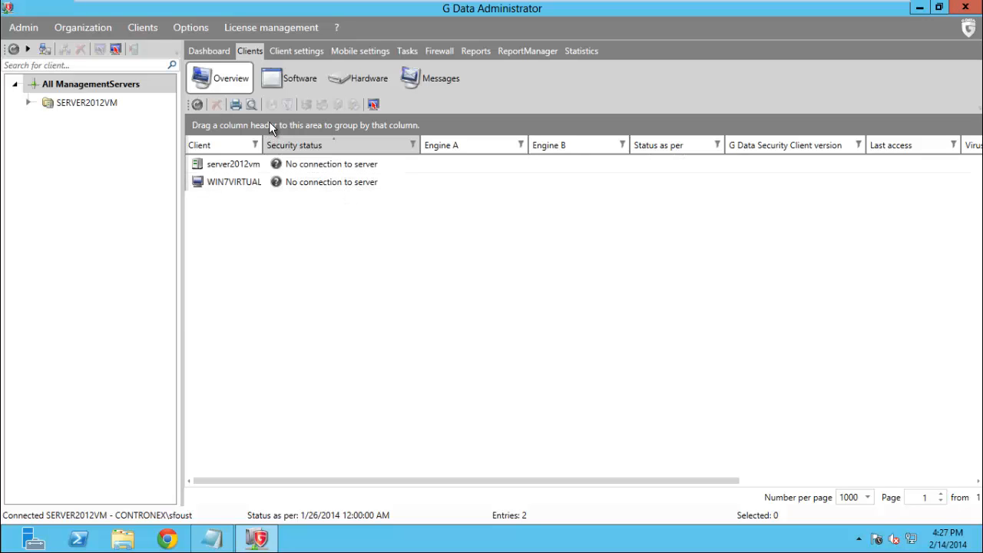
pyautogui.click(288, 51)
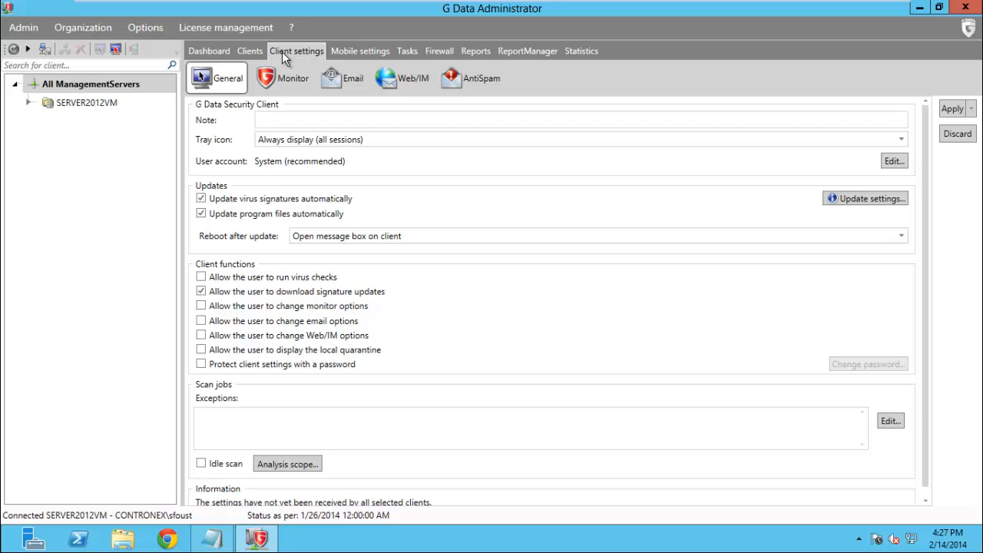
pyautogui.click(29, 104)
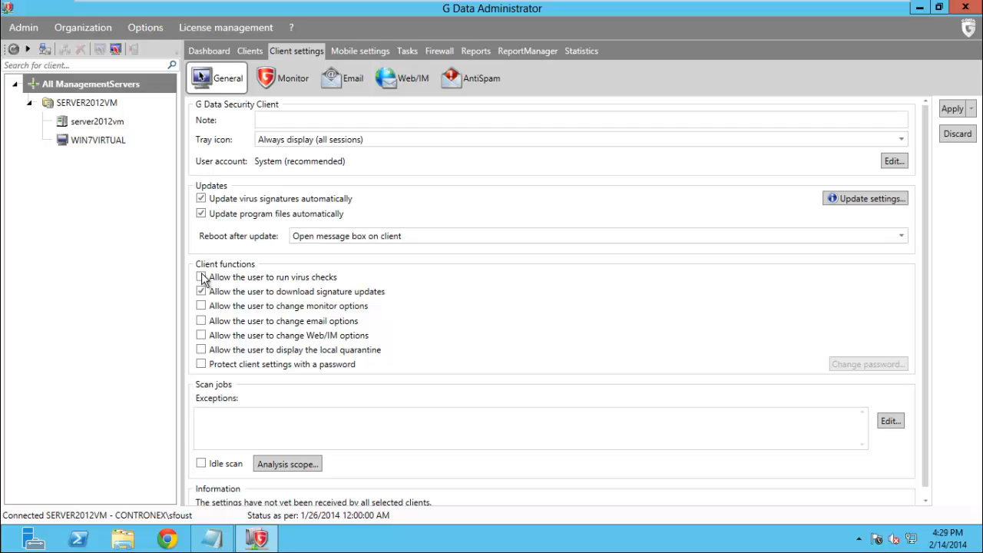
# Enable Idle scan for the clients and apply the general client settings
pyautogui.scroll(-1, 495, 306)
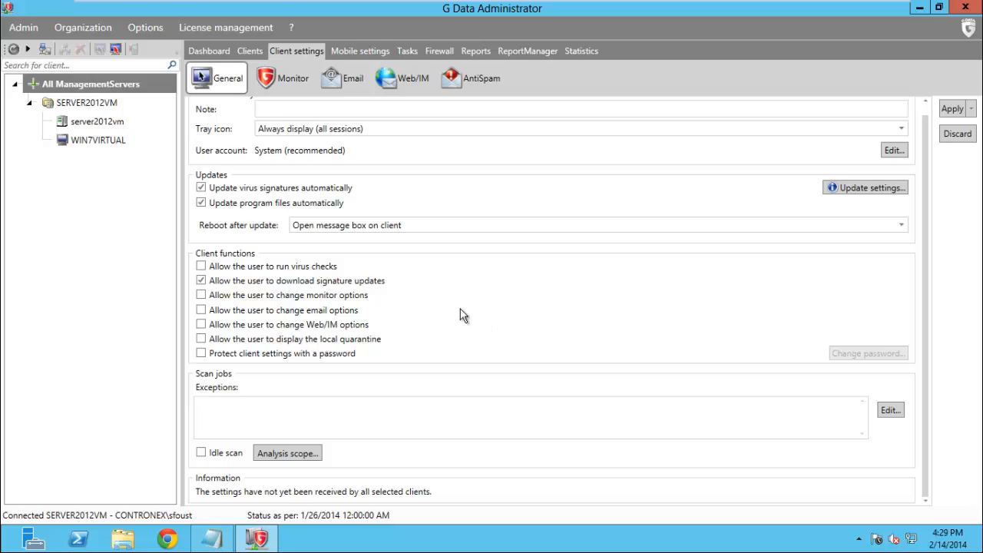
pyautogui.click(201, 453)
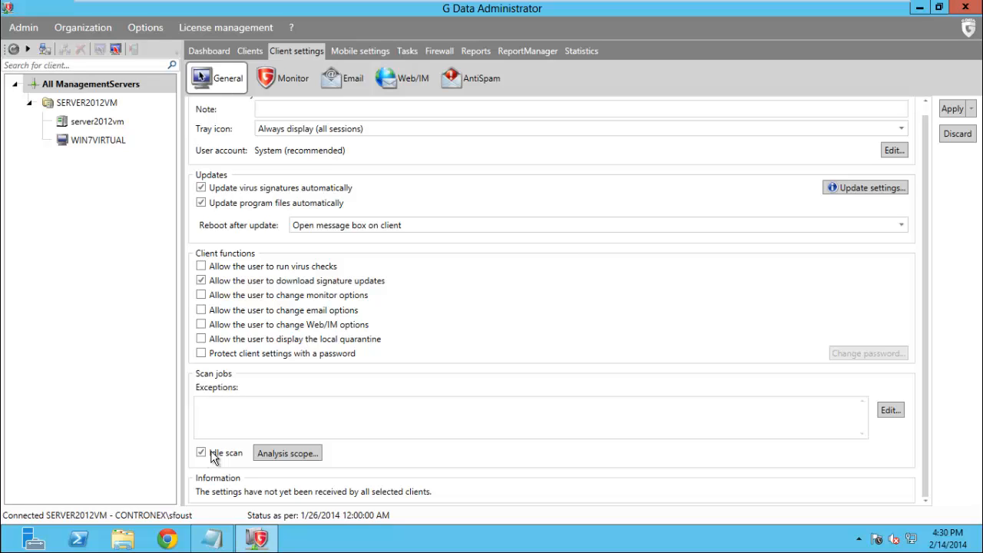
pyautogui.scroll(1, 530, 411)
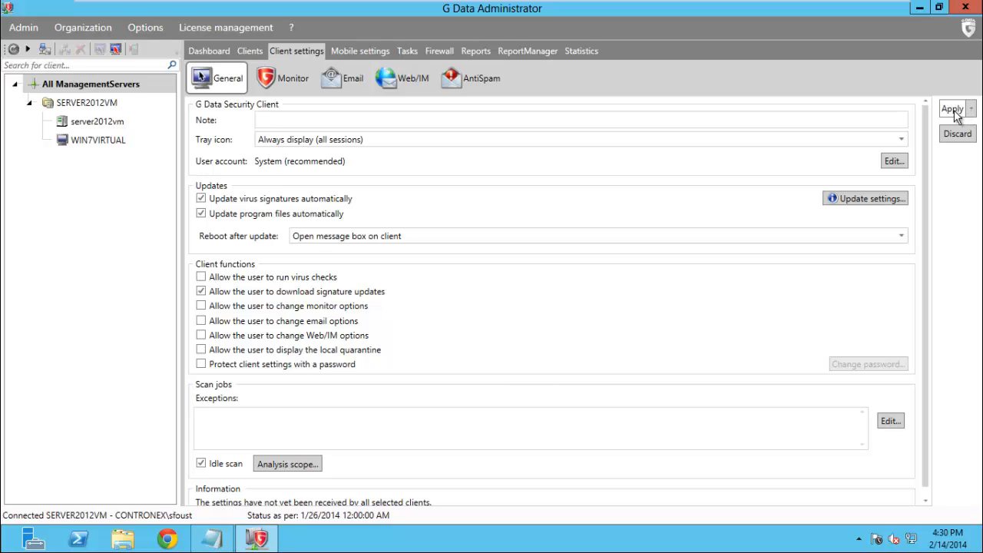
pyautogui.click(971, 109)
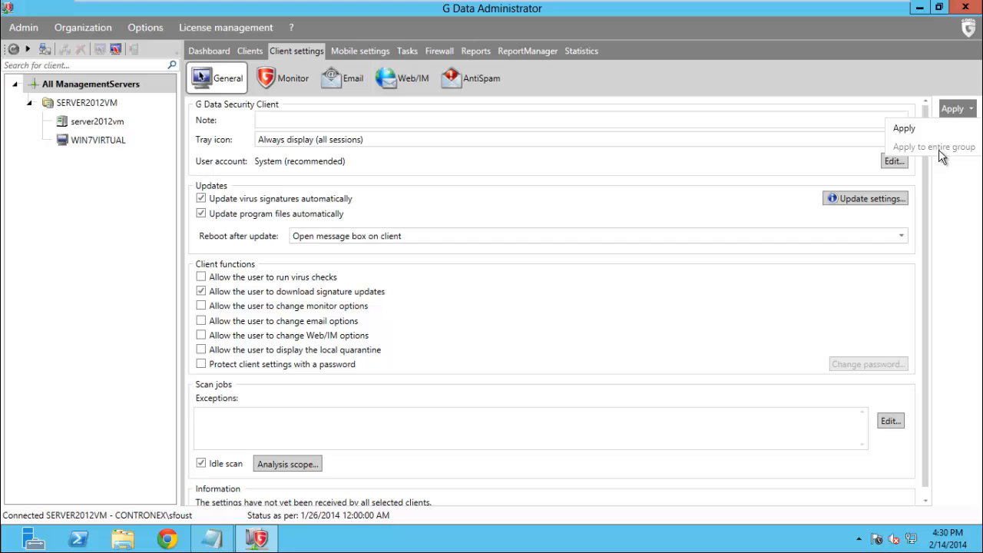
pyautogui.click(954, 186)
pyautogui.click(948, 109)
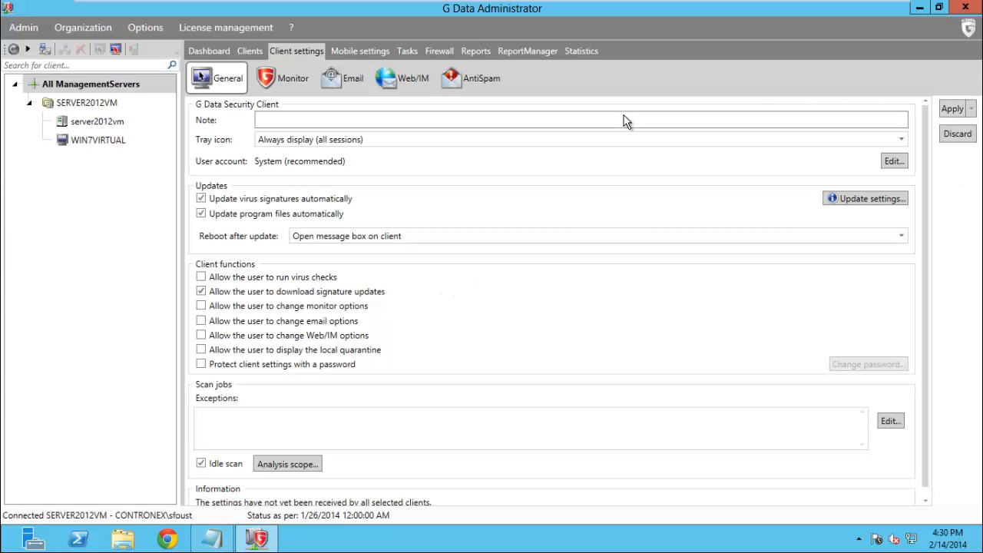
pyautogui.click(291, 80)
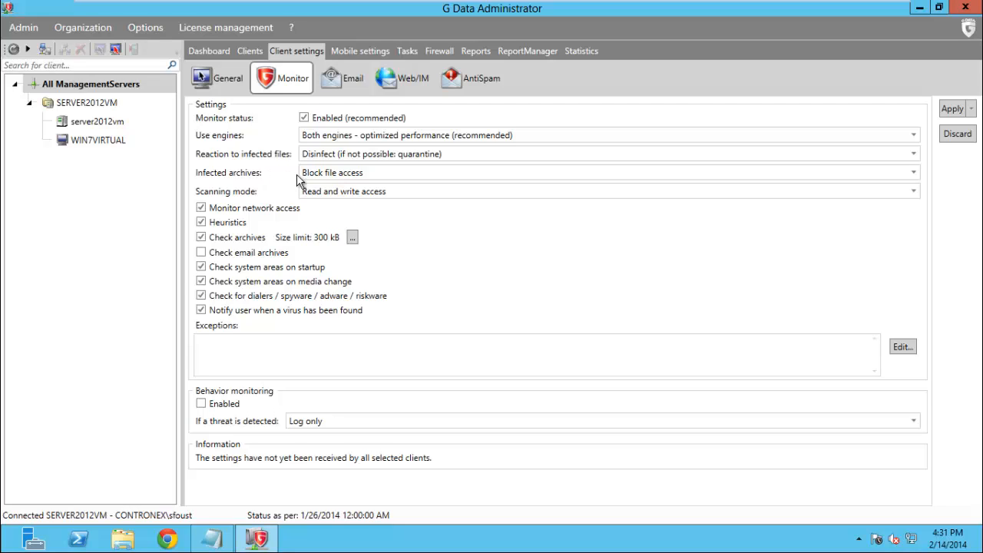
pyautogui.click(402, 192)
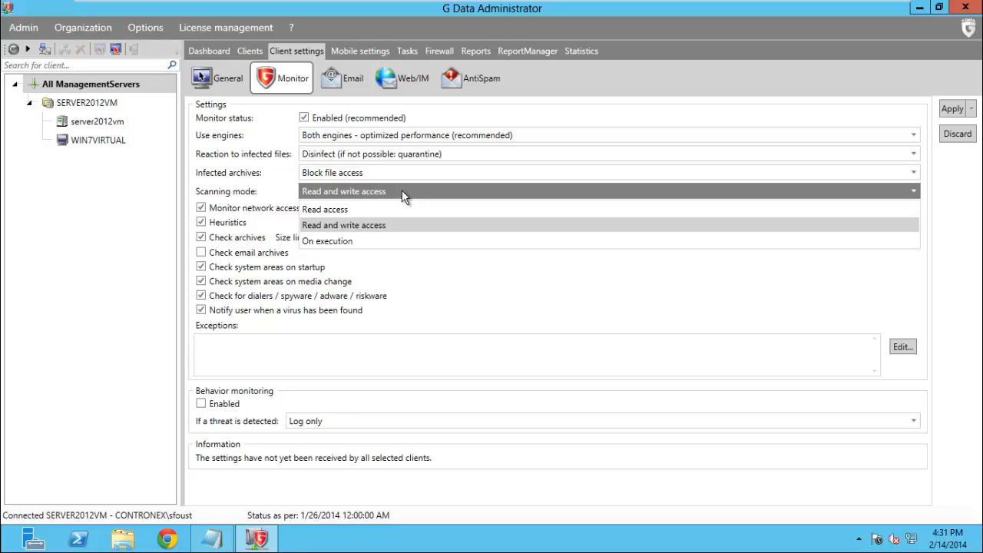
pyautogui.click(443, 303)
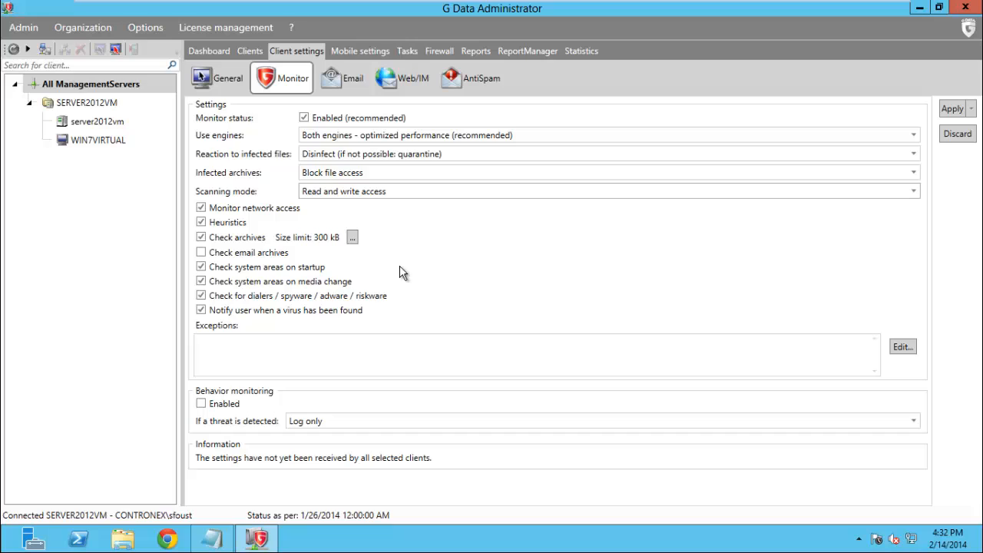
pyautogui.click(352, 237)
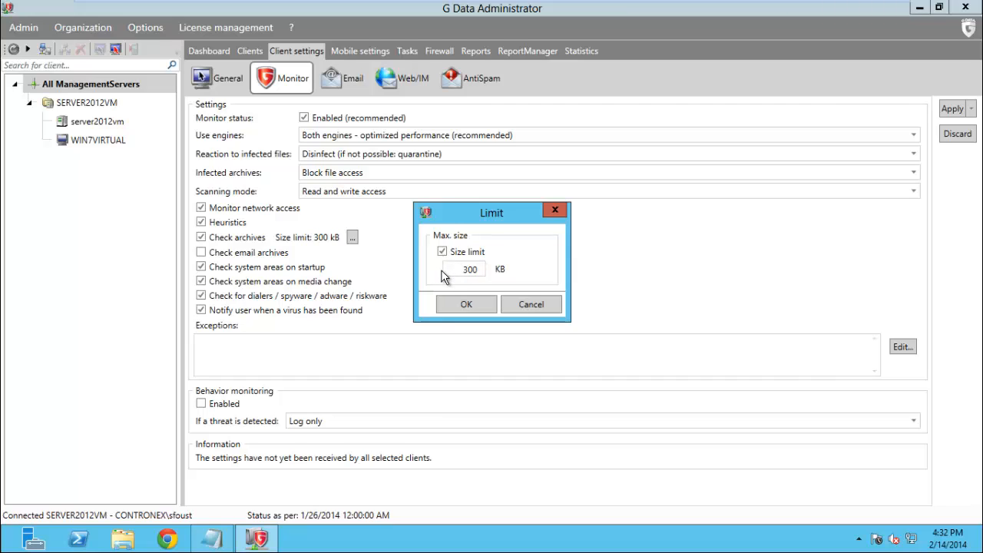
pyautogui.click(549, 306)
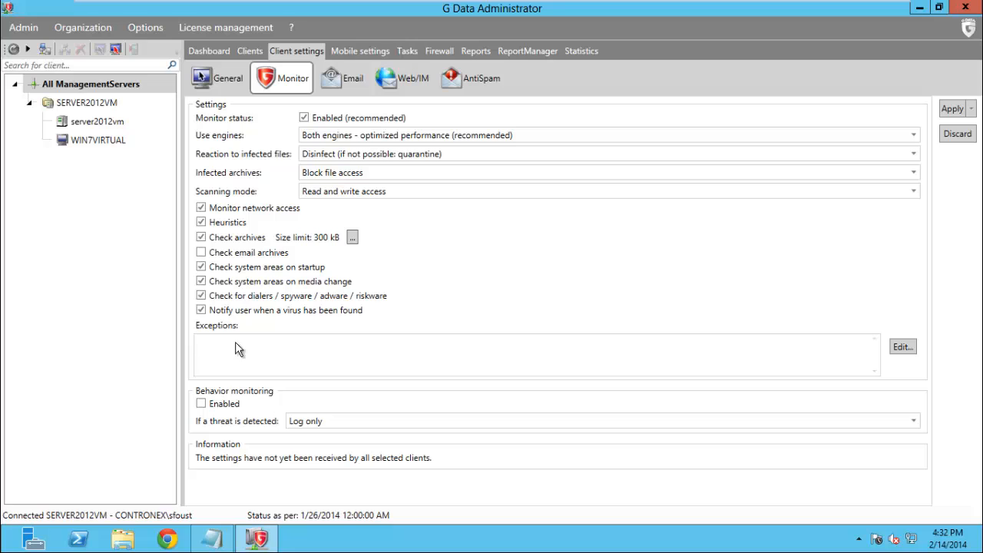
# Add chrome.exe as a monitor process exception, then cancel the Exceptions dialog to discard it
pyautogui.click(902, 347)
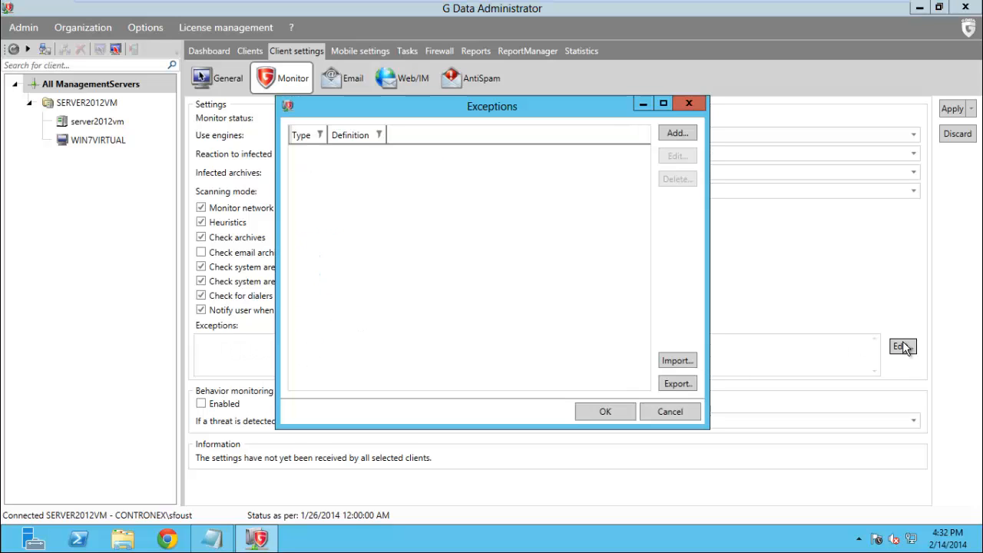
pyautogui.click(677, 134)
pyautogui.click(411, 258)
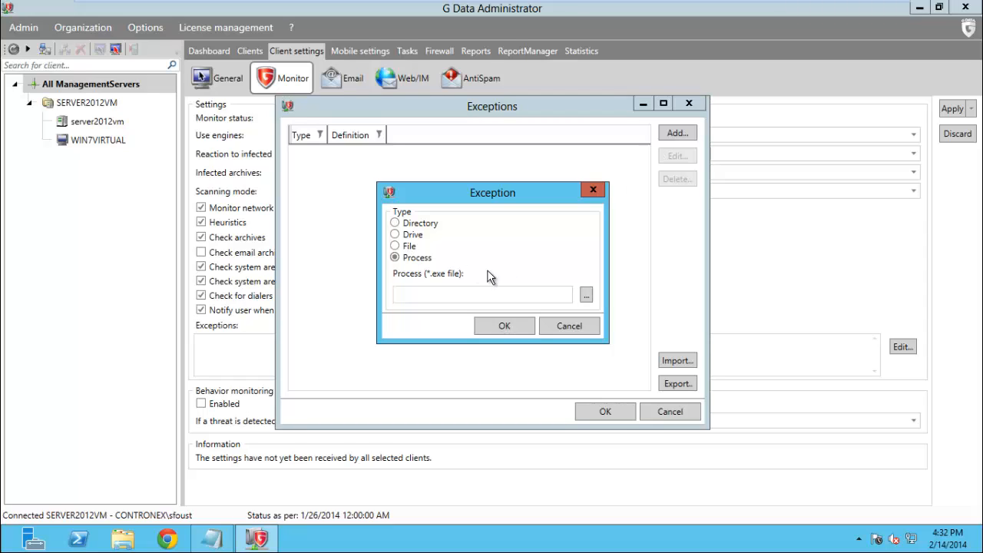
pyautogui.click(451, 294)
pyautogui.write('chr')
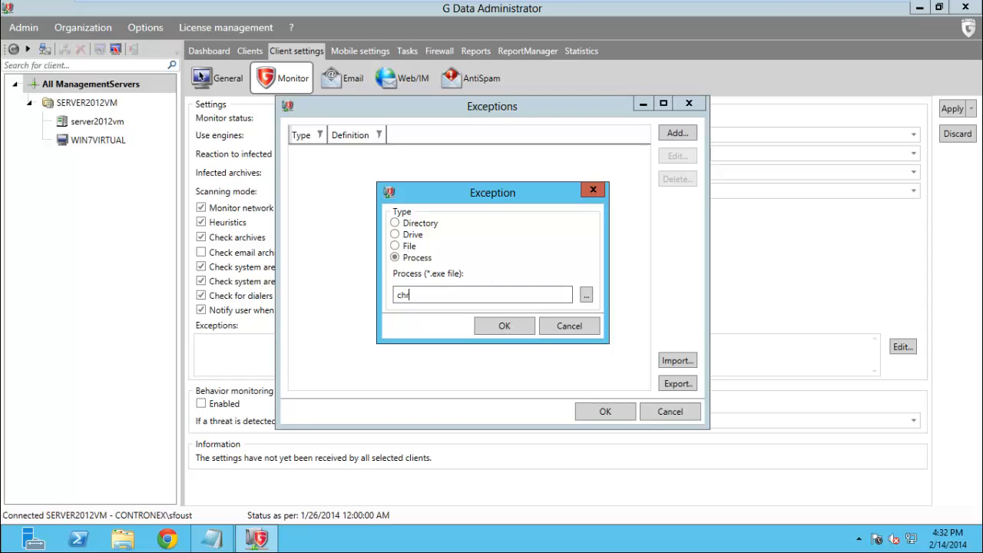
pyautogui.write('ome.exe')
pyautogui.press('Return')
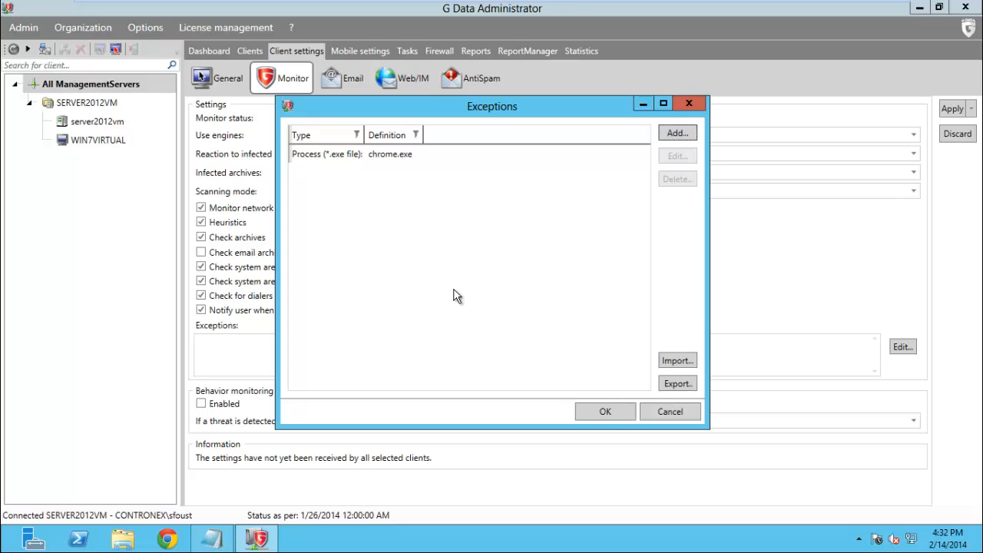
pyautogui.click(665, 415)
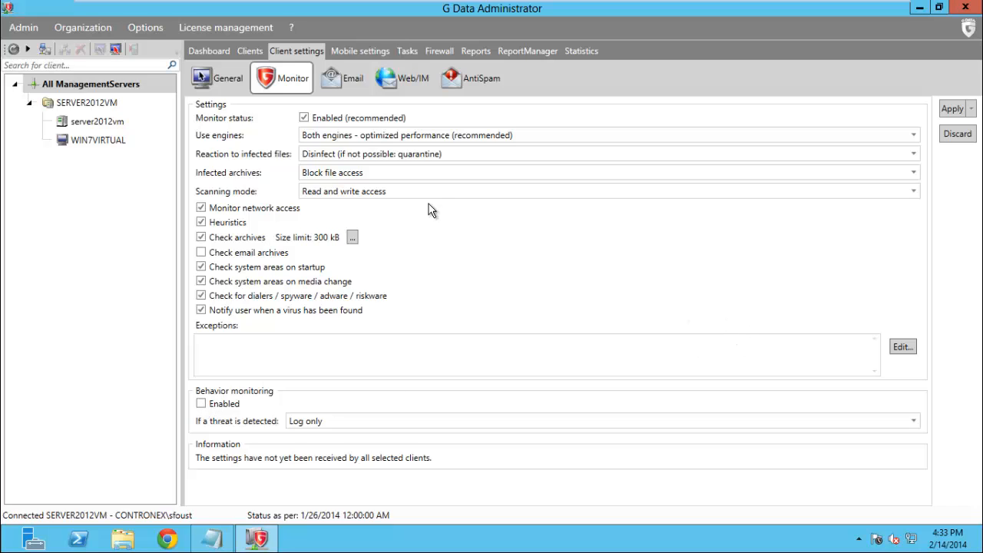
# Apply the Monitor settings and move to the Email settings page
pyautogui.click(951, 111)
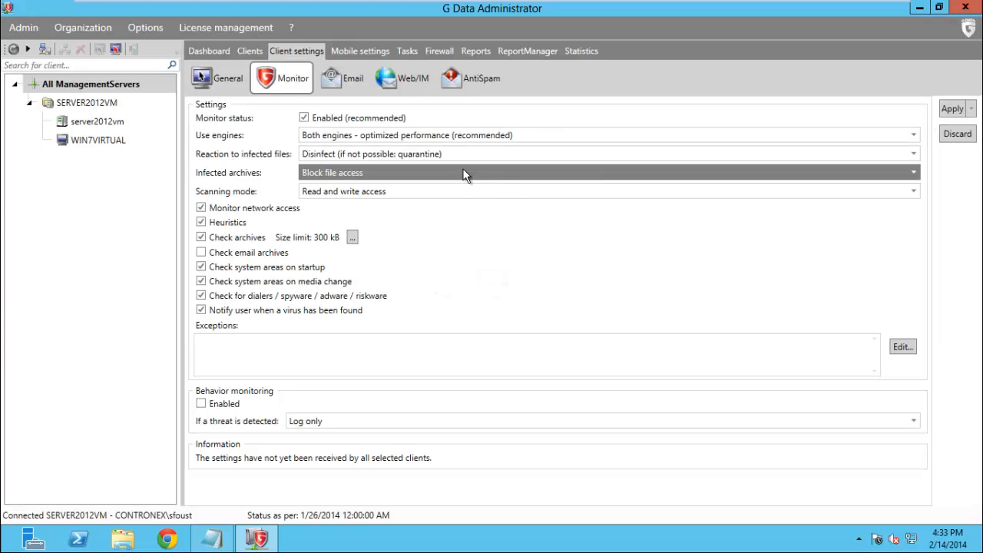
pyautogui.click(353, 84)
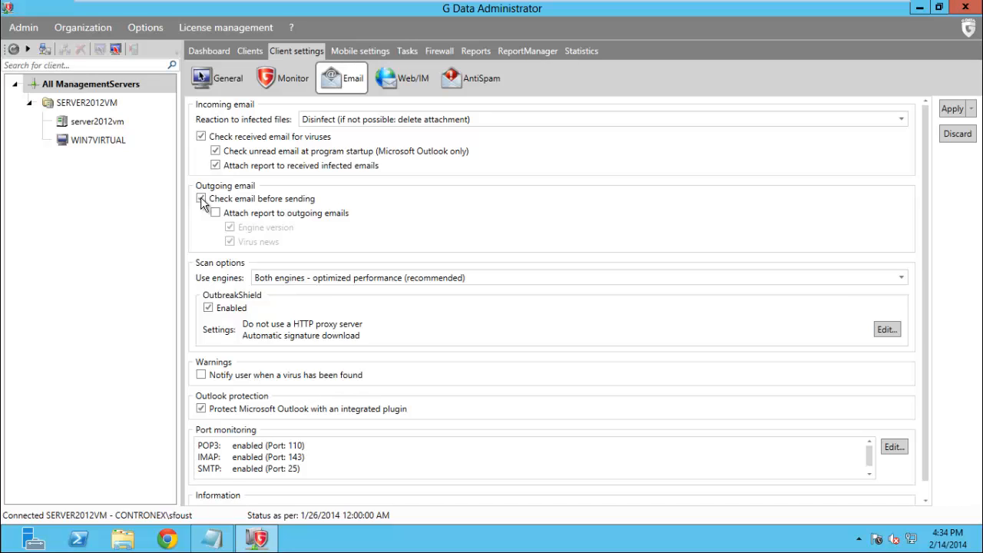
# Enable 'Check email before sending' and apply the Email settings
pyautogui.click(202, 199)
pyautogui.scroll(-1, 422, 226)
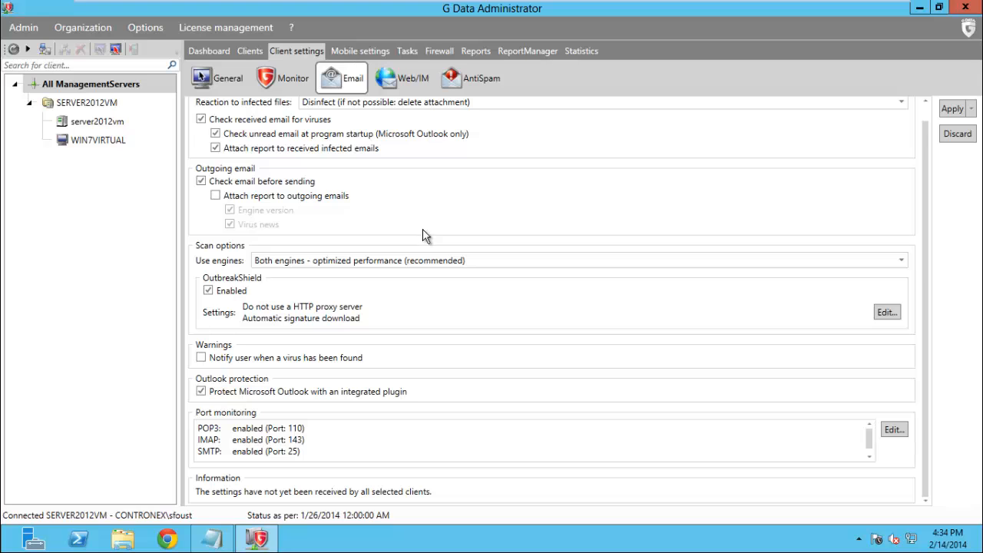
pyautogui.click(954, 109)
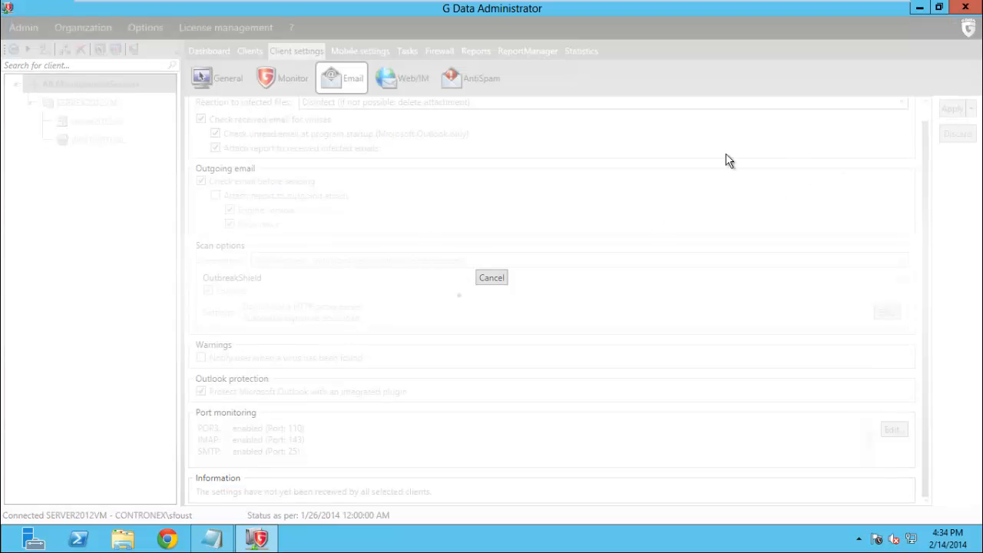
pyautogui.click(426, 77)
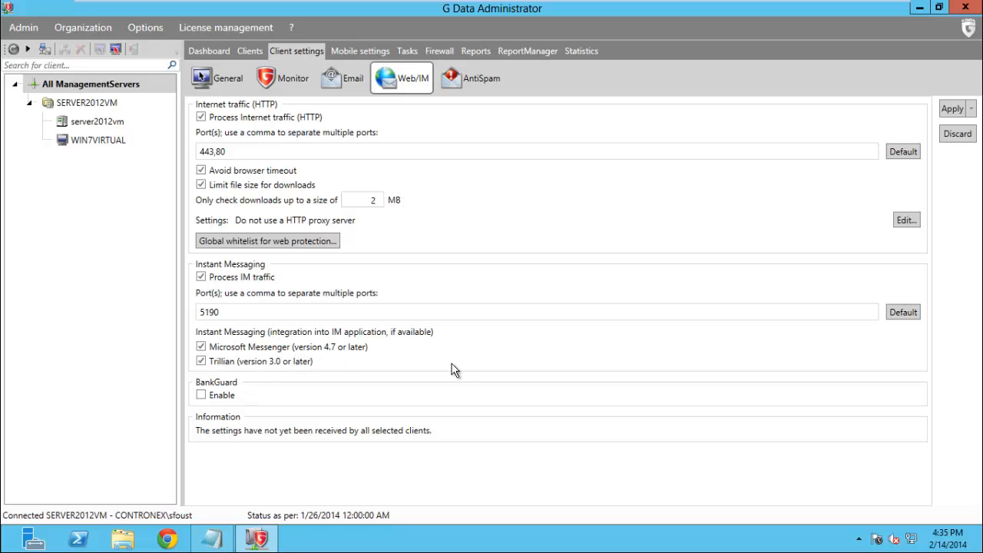
# Enable BankGuard and apply the Web/IM settings
pyautogui.click(201, 395)
pyautogui.click(953, 110)
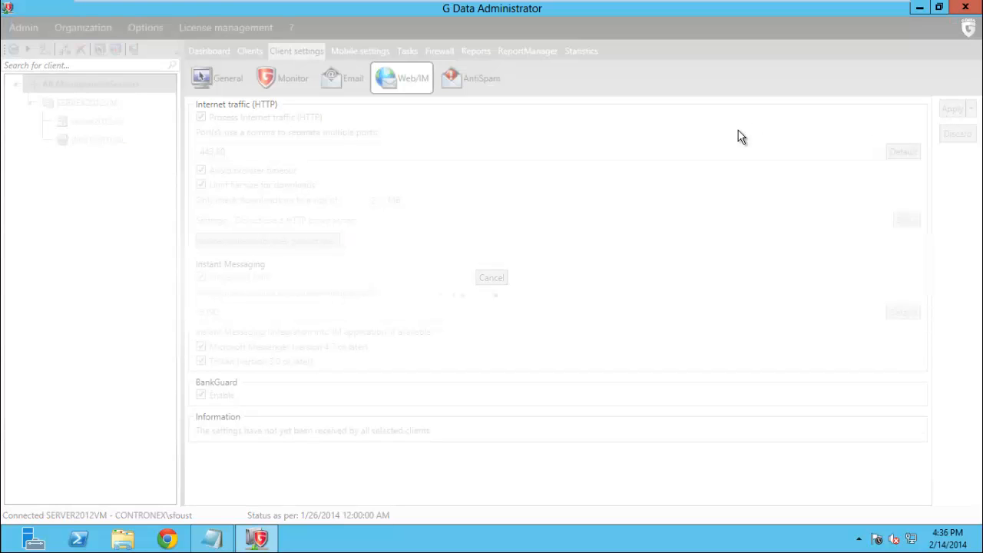
pyautogui.click(488, 80)
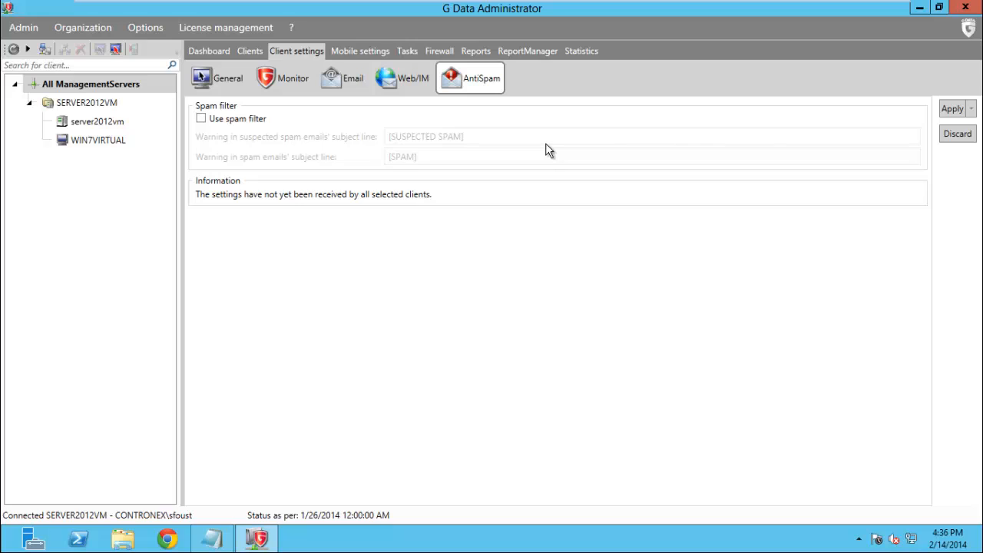
# Turn on the spam filter, keep the [SUSPECTED SPAM] and [SPAM] subject tags, and apply
pyautogui.click(201, 120)
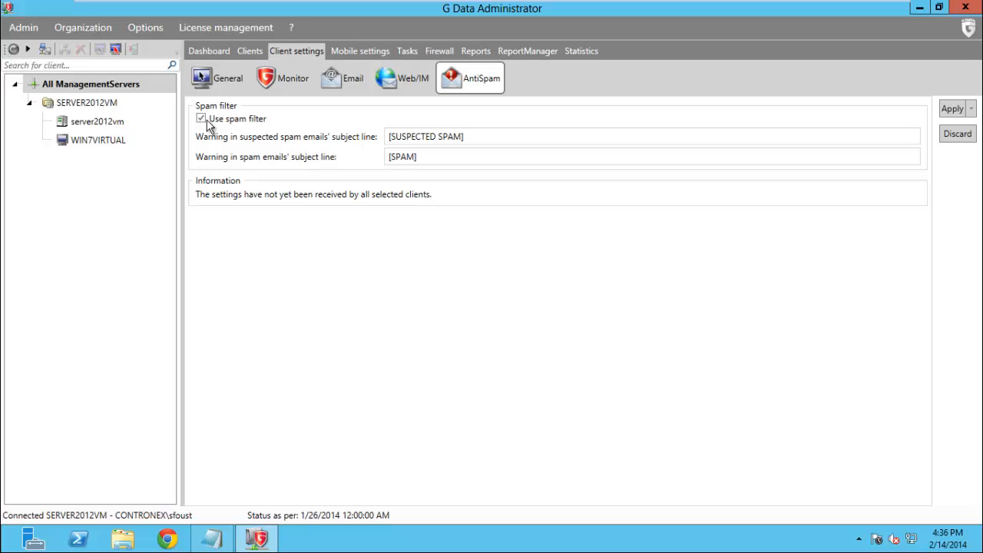
pyautogui.click(447, 136)
pyautogui.moveTo(466, 137); pyautogui.dragTo(369, 136)
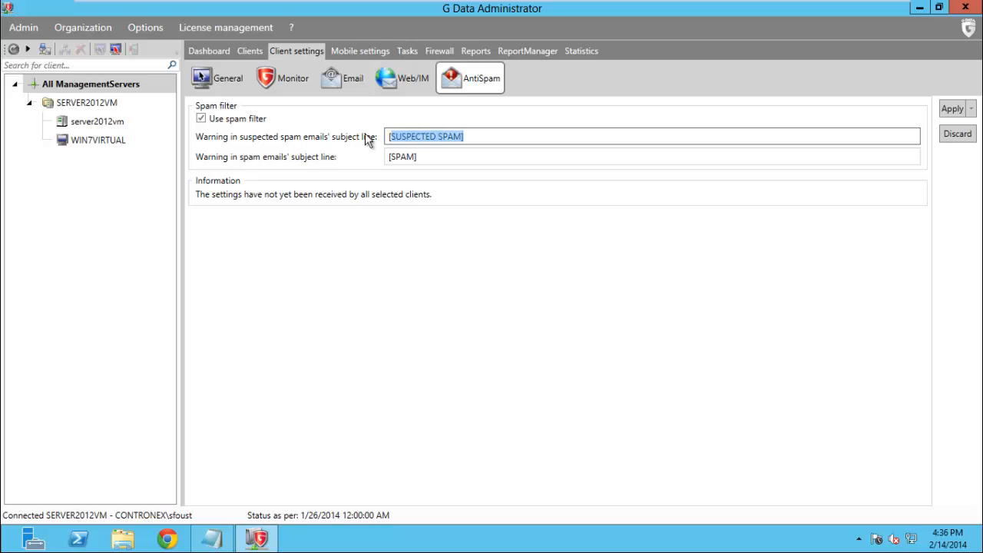
pyautogui.click(474, 156)
pyautogui.moveTo(417, 157); pyautogui.dragTo(350, 159)
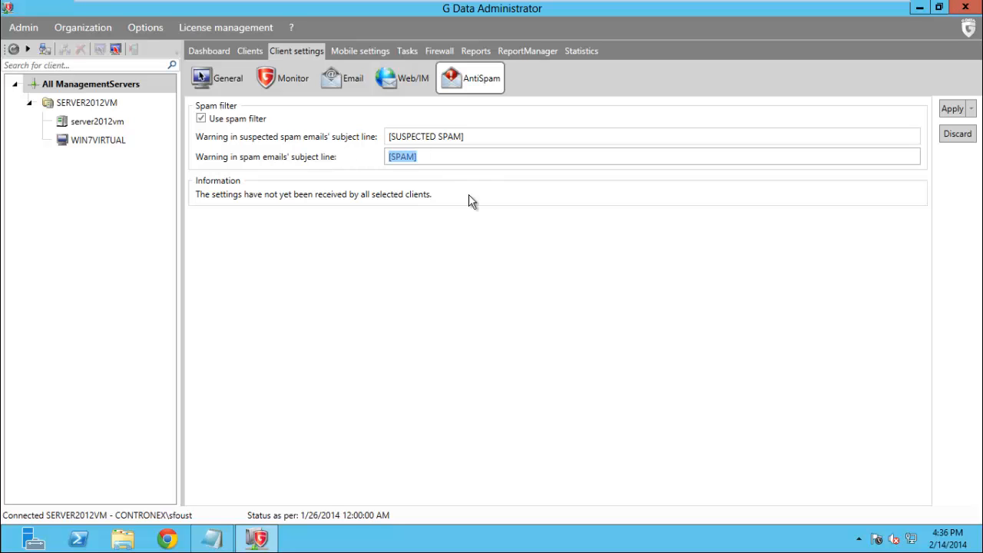
pyautogui.click(430, 236)
pyautogui.click(955, 112)
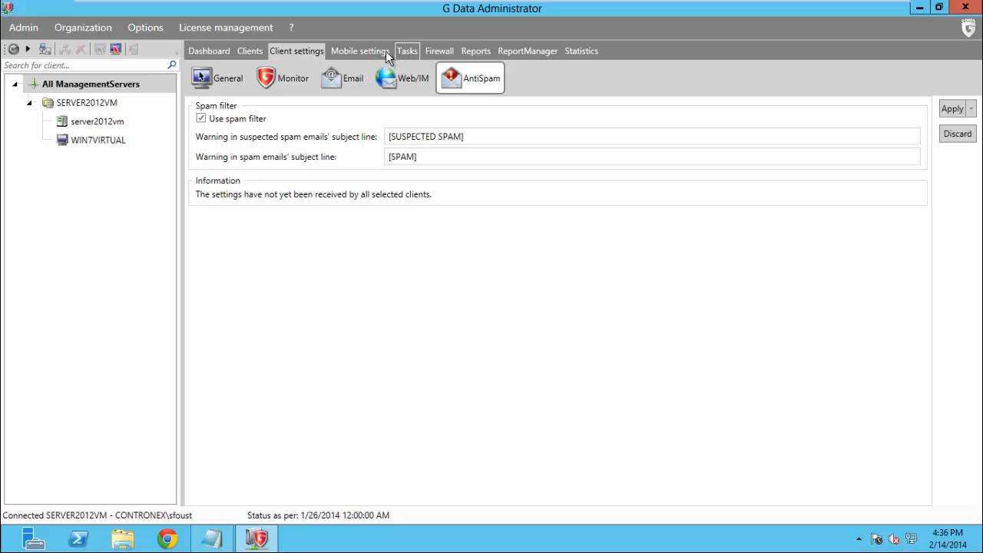
pyautogui.click(367, 50)
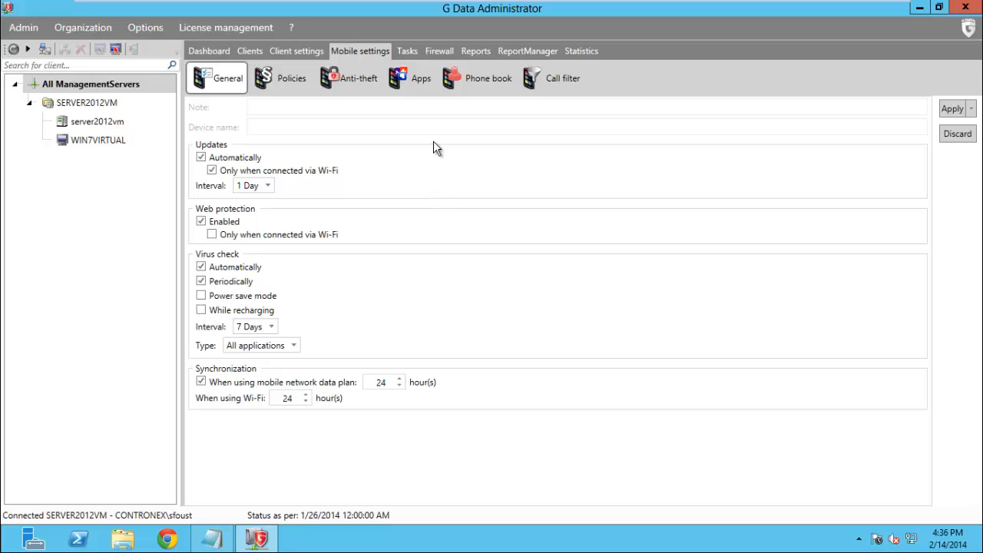
# View the empty Tasks list and its New job options without creating any job
pyautogui.click(407, 51)
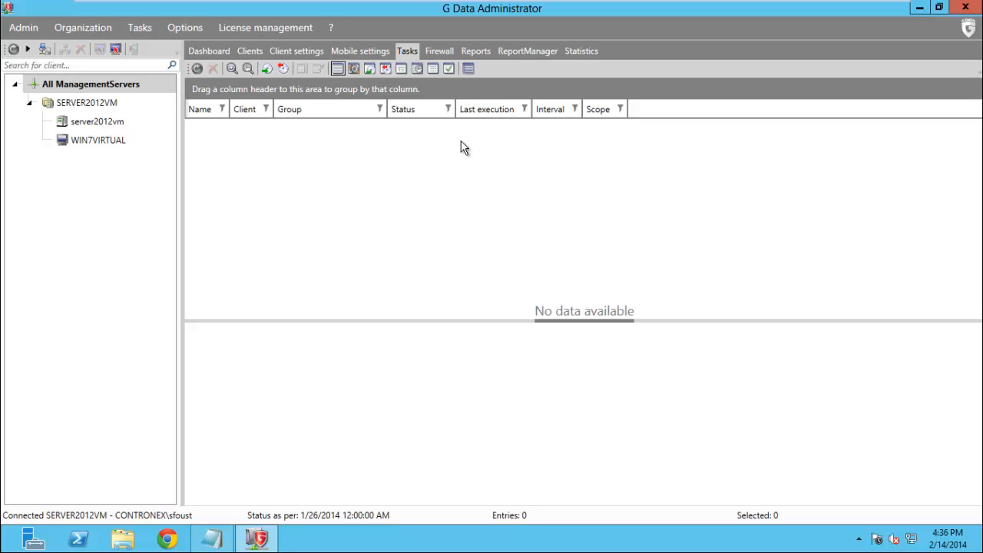
pyautogui.rightClick(196, 139)
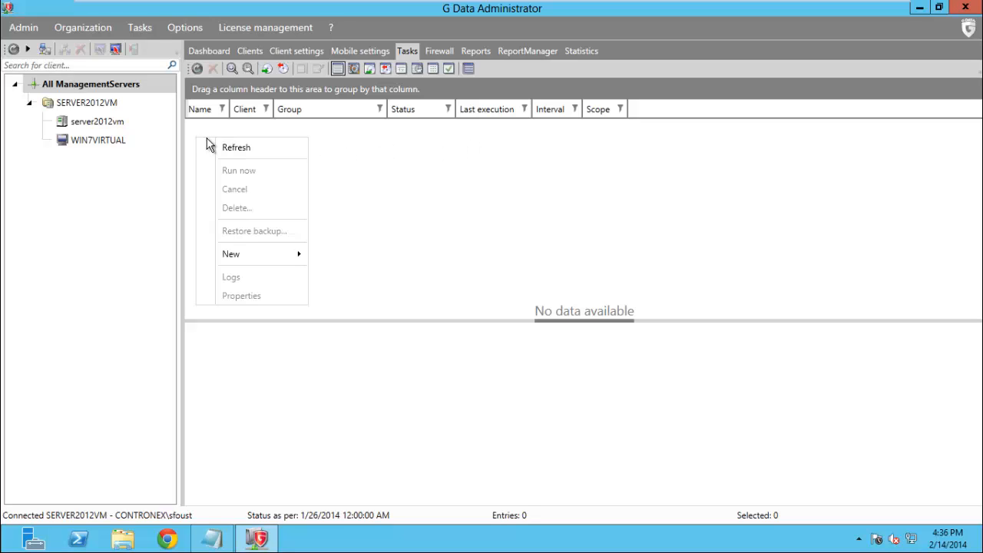
pyautogui.moveTo(251, 254)
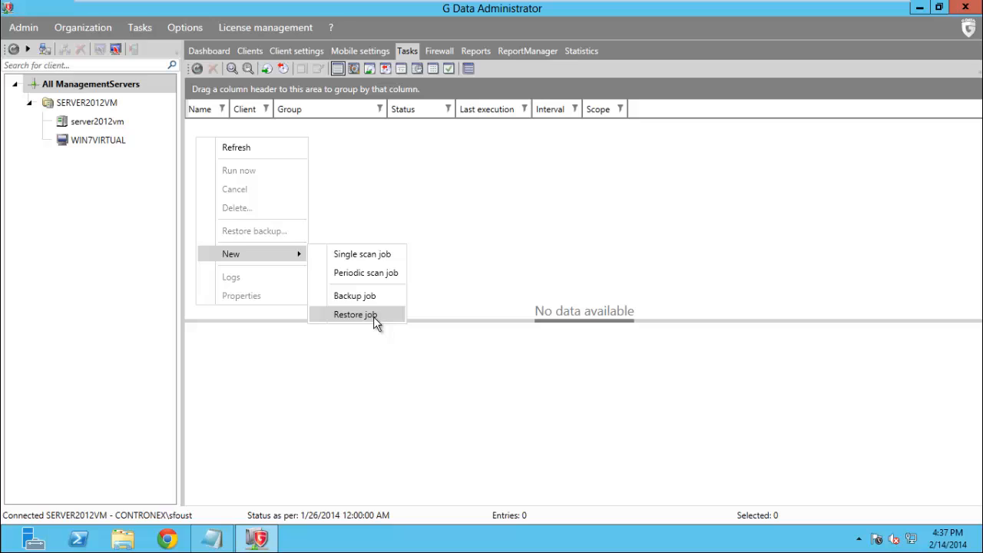
pyautogui.click(445, 193)
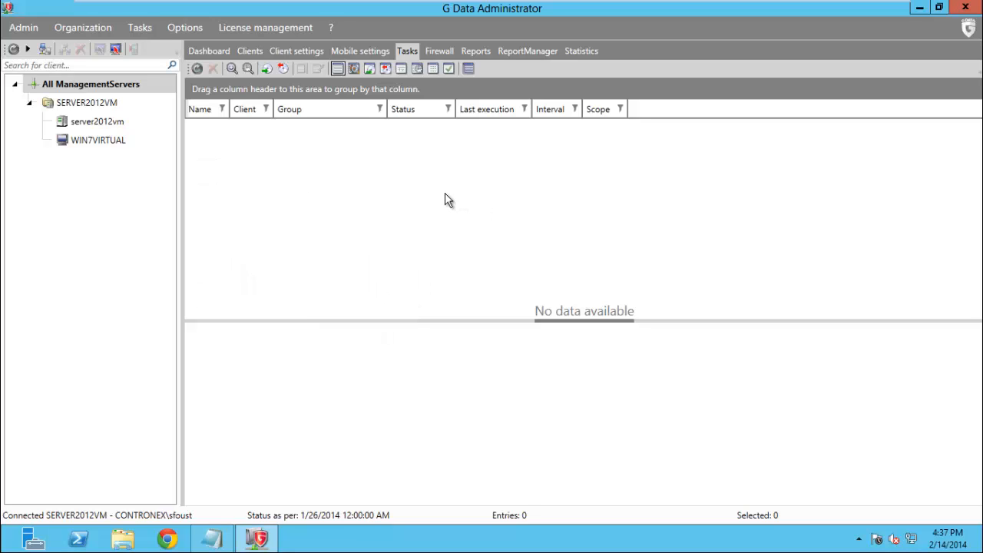
pyautogui.click(441, 50)
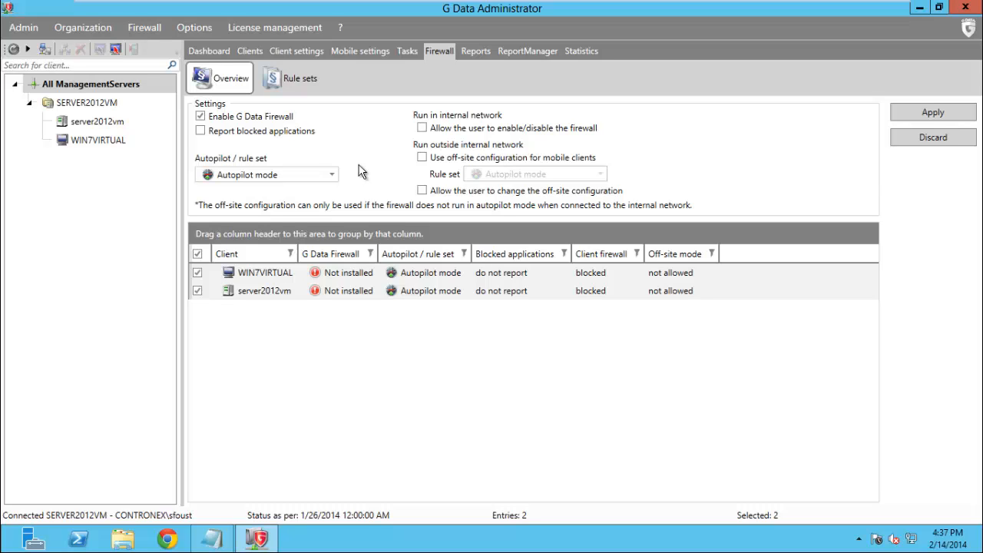
# Select only server2012vm and allow its user to change the off-site firewall configuration
pyautogui.click(331, 276)
pyautogui.click(343, 293)
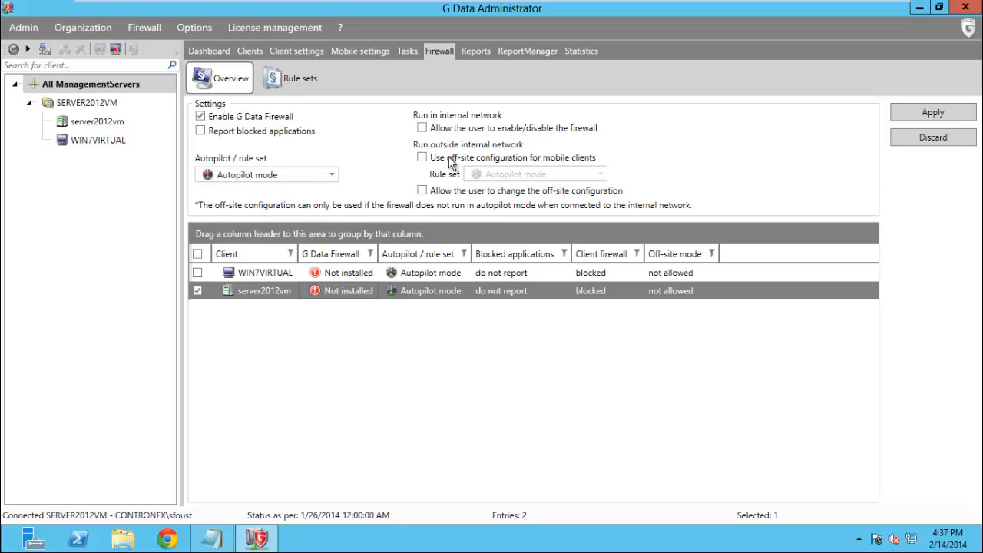
pyautogui.click(423, 191)
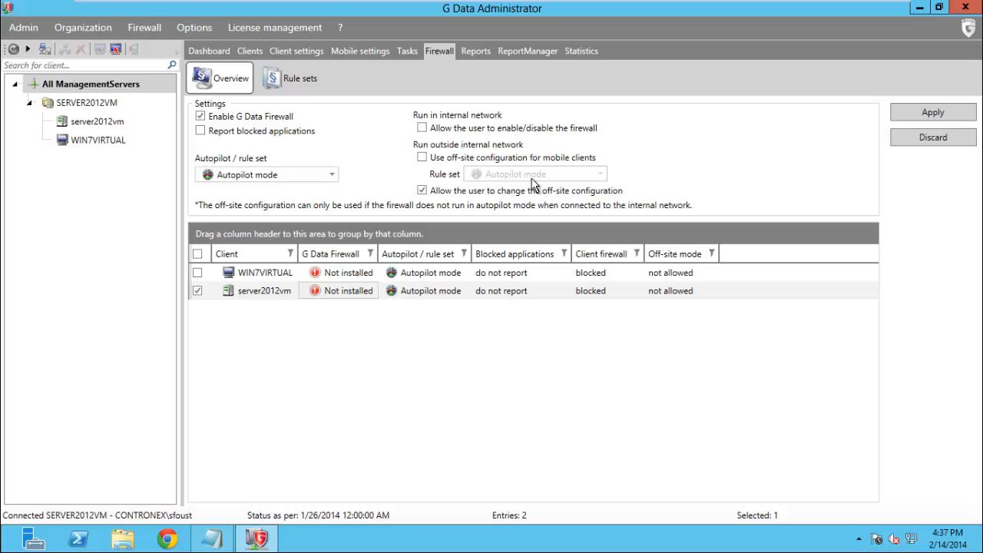
# Go to Reports, saving the firewall changes without installing the firewall on clients
pyautogui.click(472, 50)
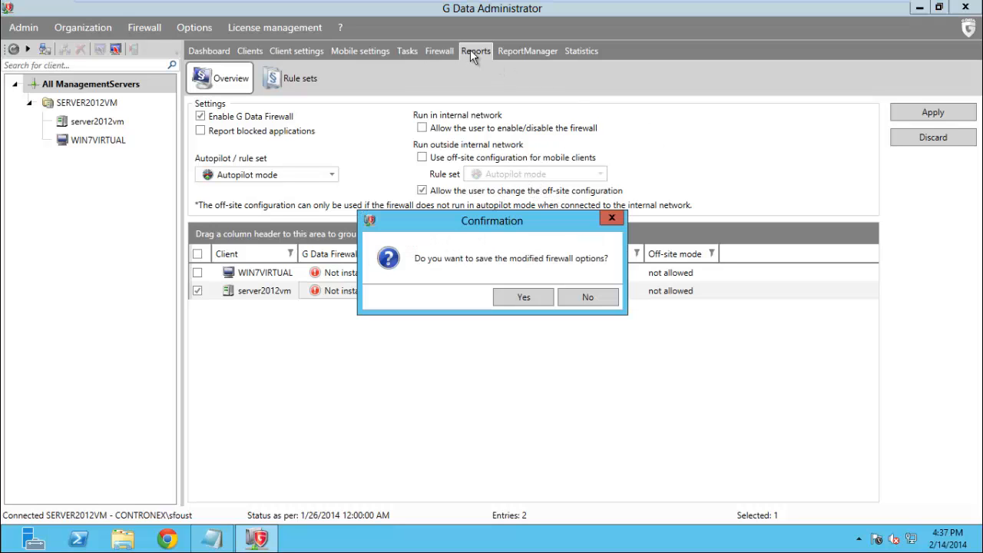
pyautogui.click(529, 297)
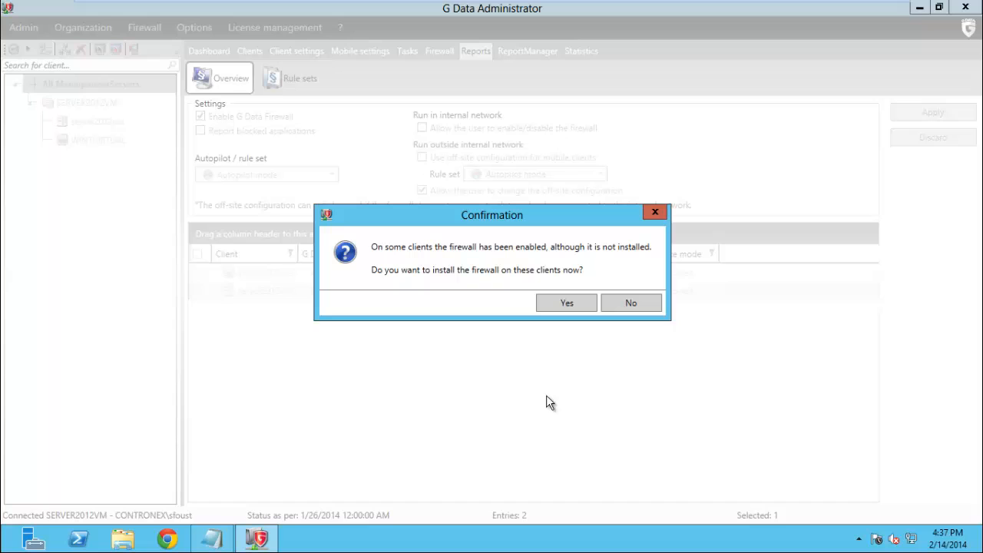
pyautogui.click(613, 309)
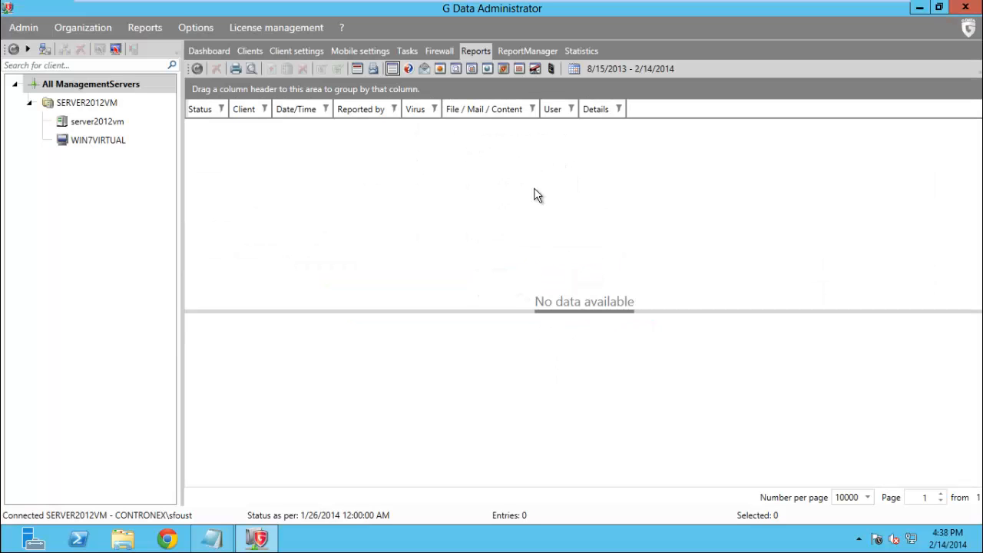